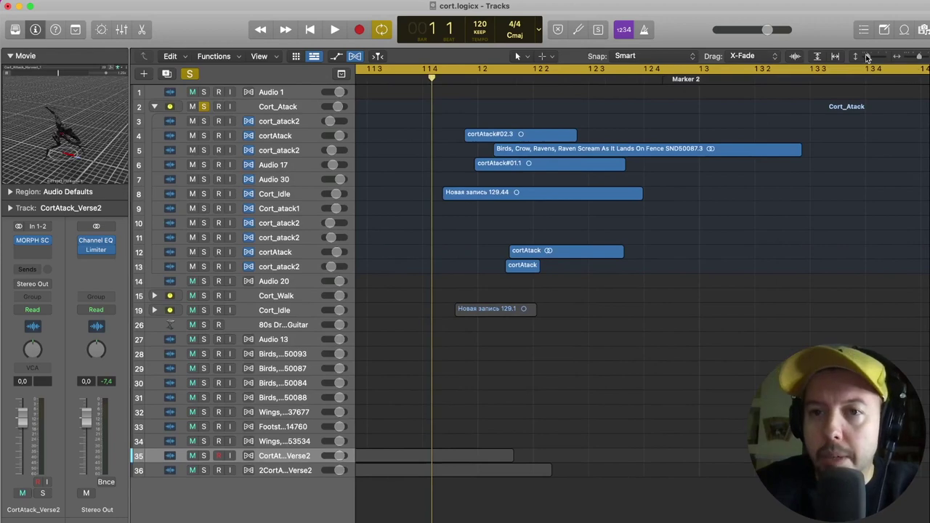
Collapse the Cort_Atack track stack and play back its attack section
{"action": "scroll", "coordinate": [615, 226], "scroll_direction": "up", "scroll_amount": 12}
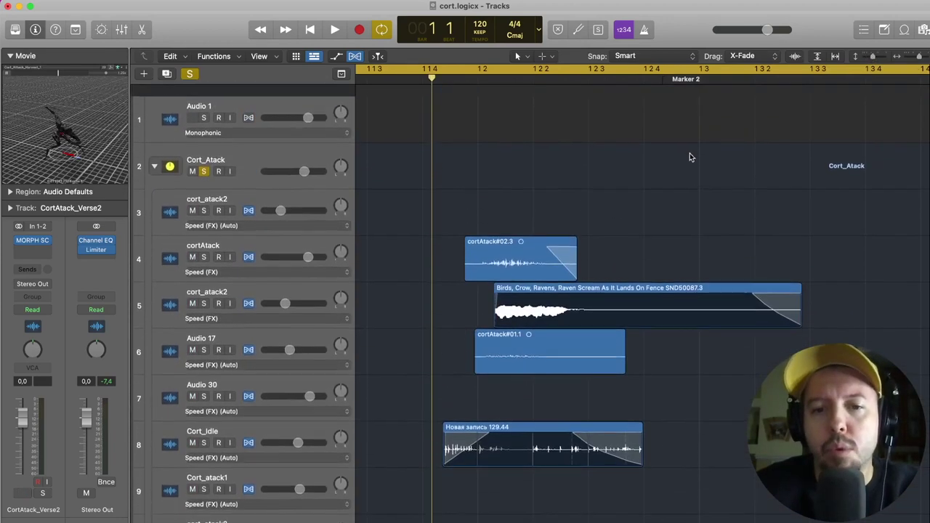
{"action": "mouse_move", "coordinate": [873, 58]}
{"action": "left_mouse_down"}
{"action": "mouse_move", "coordinate": [918, 57]}
{"action": "mouse_move", "coordinate": [870, 58]}
{"action": "left_mouse_up"}
{"action": "scroll", "coordinate": [584, 180], "scroll_direction": "left", "scroll_amount": 3}
{"action": "scroll", "coordinate": [559, 167], "scroll_direction": "down", "scroll_amount": 3}
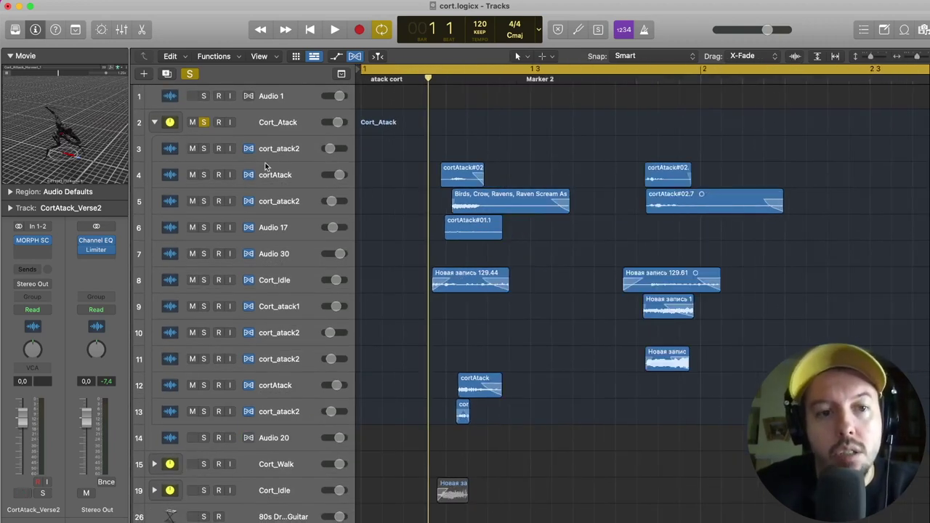
{"action": "left_click", "coordinate": [286, 122]}
{"action": "left_click", "coordinate": [154, 122]}
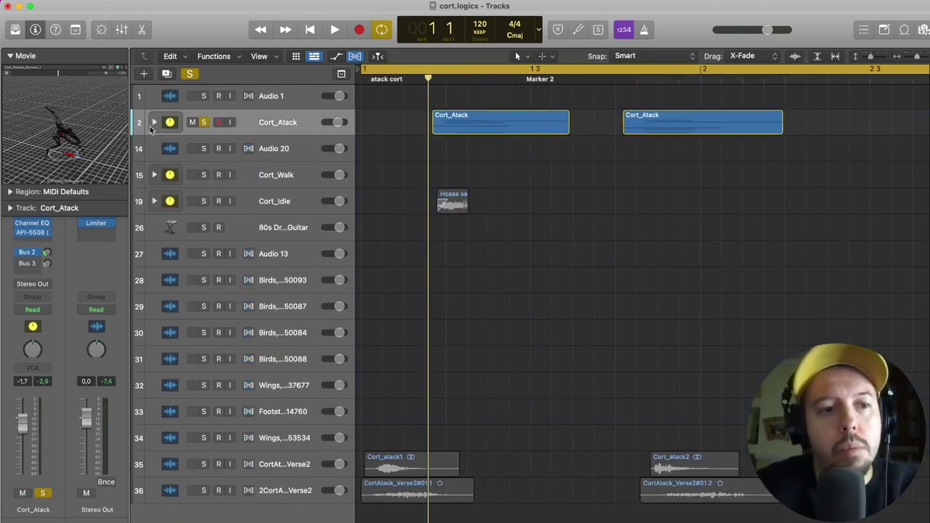
{"action": "left_click", "coordinate": [154, 123]}
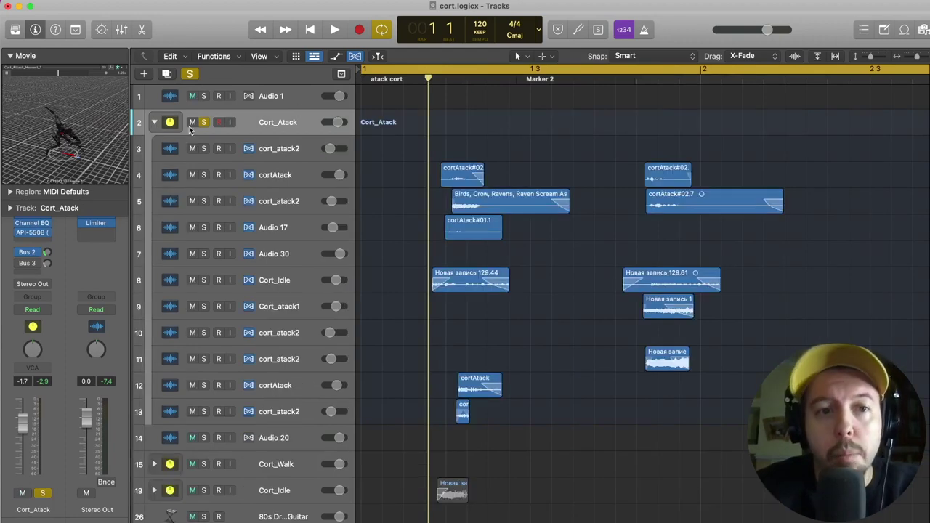
{"action": "left_click", "coordinate": [156, 123]}
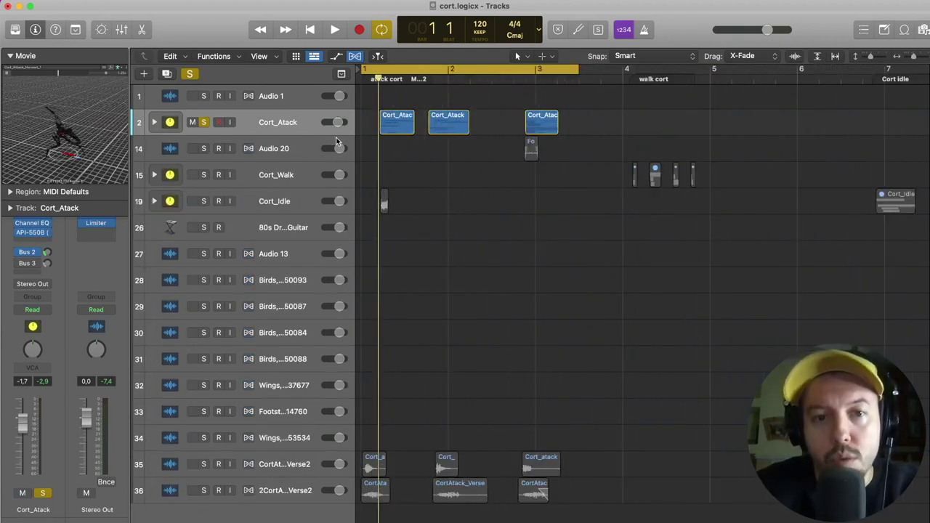
{"action": "key", "text": "space"}
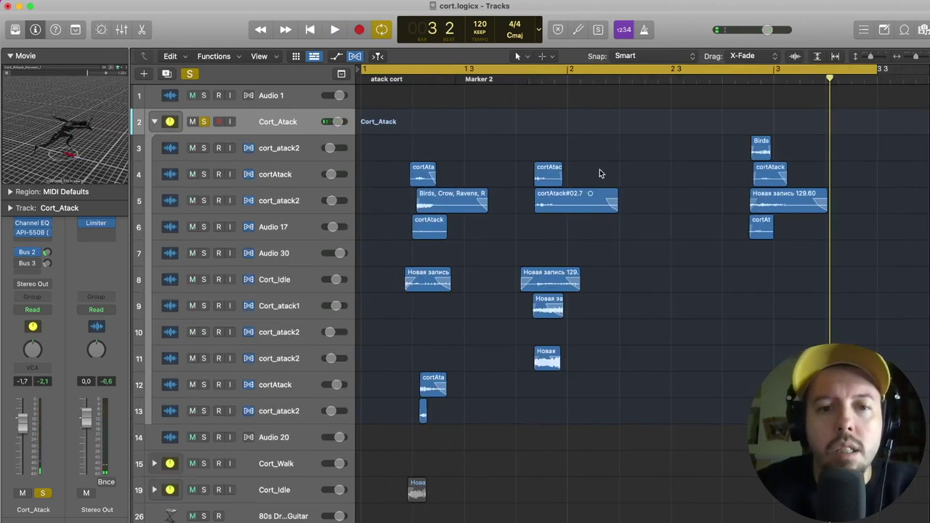
Examine the layered regions and waveforms of the first attack inside the Cort_Atack stack
{"action": "left_click", "coordinate": [875, 57]}
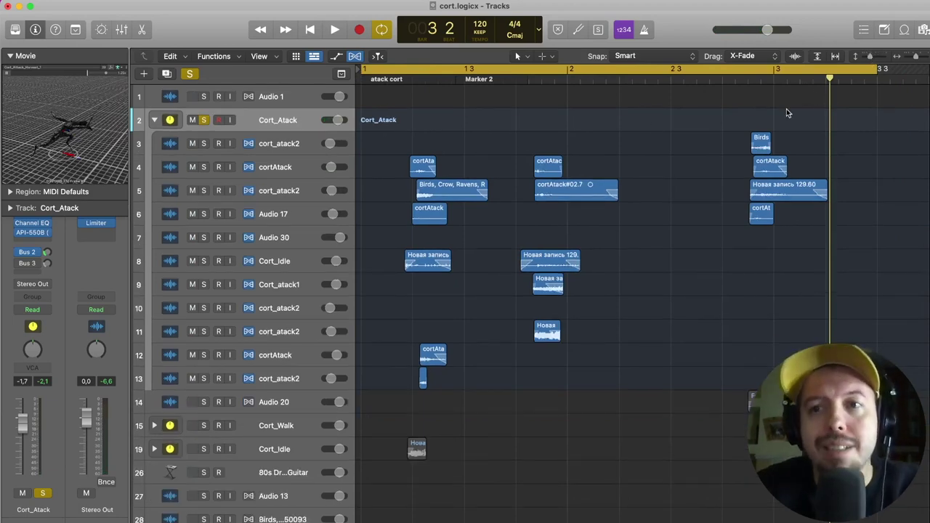
{"action": "left_click_drag", "start_coordinate": [872, 58], "coordinate": [871, 58]}
{"action": "scroll", "coordinate": [638, 173], "scroll_direction": "down", "scroll_amount": 3}
{"action": "scroll", "coordinate": [625, 168], "scroll_direction": "up", "scroll_amount": 5}
{"action": "scroll", "coordinate": [624, 167], "scroll_direction": "left", "scroll_amount": 8}
{"action": "scroll", "coordinate": [624, 167], "scroll_direction": "down", "scroll_amount": 5}
{"action": "scroll", "coordinate": [581, 178], "scroll_direction": "up", "scroll_amount": 3}
{"action": "scroll", "coordinate": [573, 160], "scroll_direction": "up", "scroll_amount": 5}
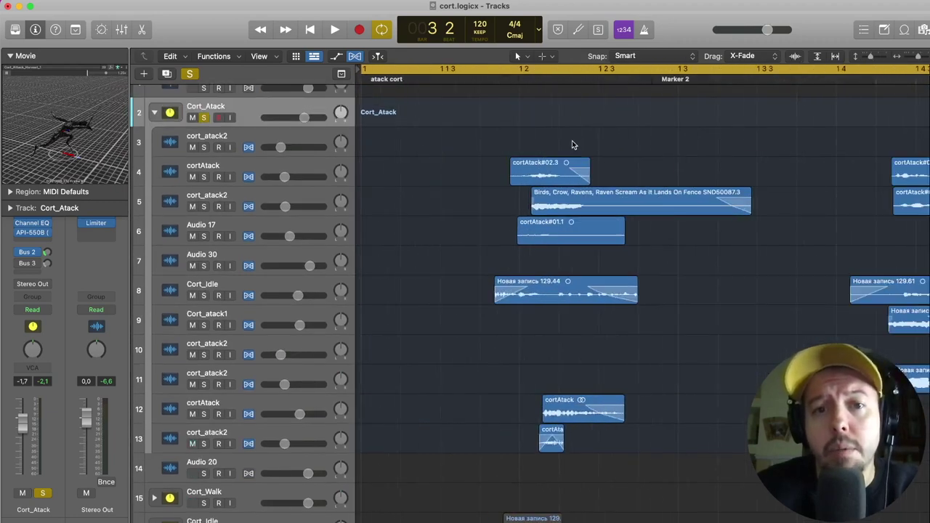
{"action": "scroll", "coordinate": [576, 146], "scroll_direction": "right", "scroll_amount": 2}
{"action": "left_click_drag", "start_coordinate": [869, 59], "coordinate": [872, 58]}
{"action": "scroll", "coordinate": [515, 138], "scroll_direction": "right", "scroll_amount": 4}
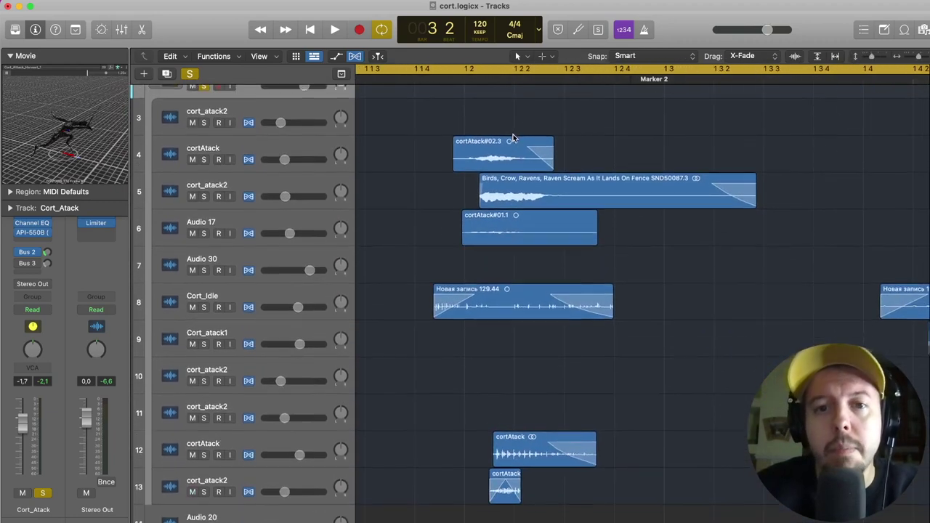
{"action": "scroll", "coordinate": [510, 134], "scroll_direction": "down", "scroll_amount": 2}
Turn off cycle mode and switch the solo from the Cort_Atack stack to the cortAtack track 4
{"action": "left_click", "coordinate": [403, 70]}
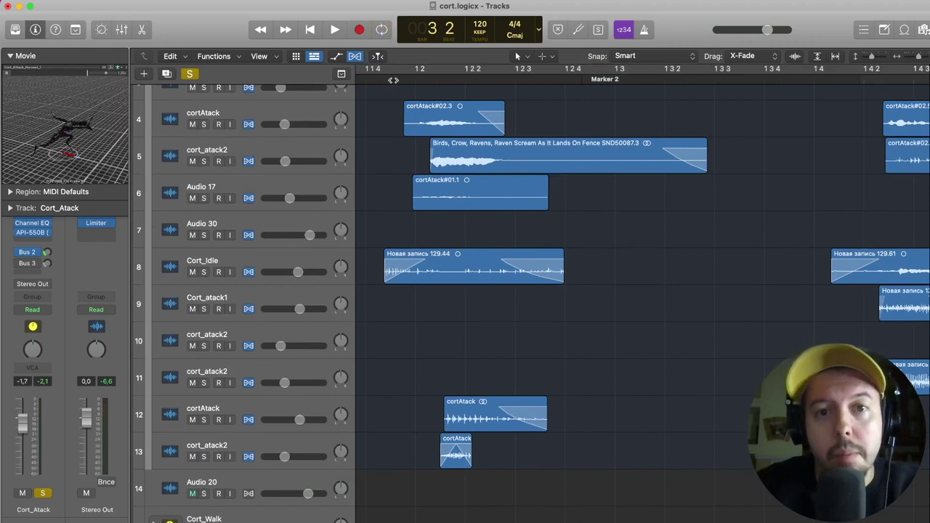
{"action": "scroll", "coordinate": [287, 122], "scroll_direction": "up", "scroll_amount": 2}
{"action": "left_click", "coordinate": [190, 74]}
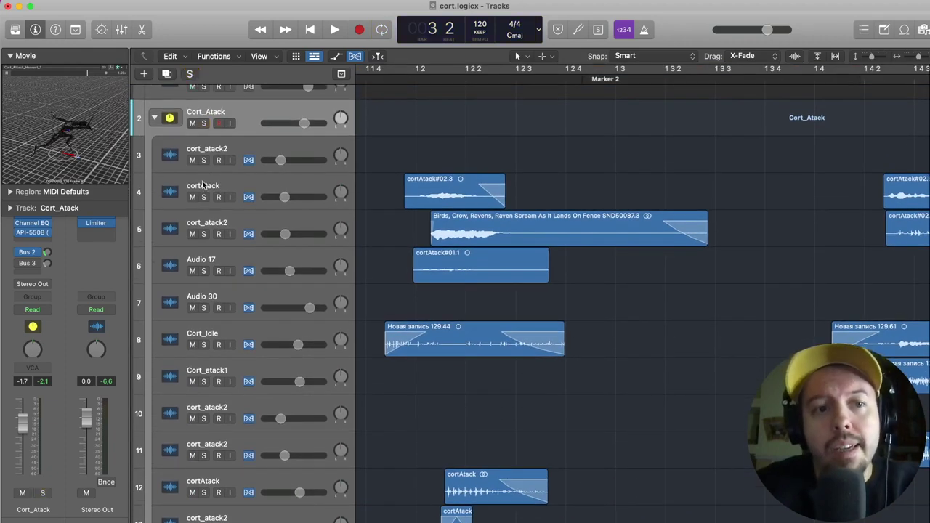
{"action": "left_click", "coordinate": [205, 197]}
{"action": "scroll", "coordinate": [446, 175], "scroll_direction": "down", "scroll_amount": 3}
{"action": "scroll", "coordinate": [439, 156], "scroll_direction": "up", "scroll_amount": 3}
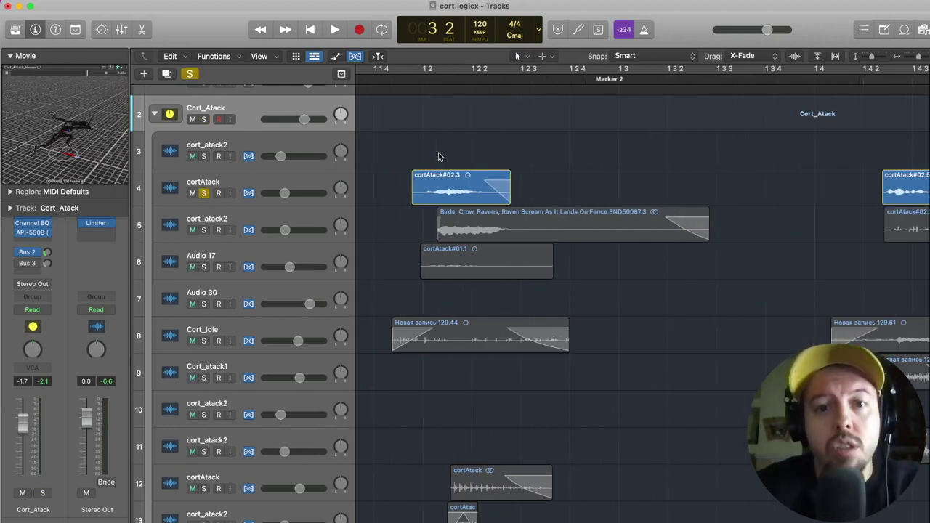
{"action": "scroll", "coordinate": [487, 277], "scroll_direction": "down", "scroll_amount": 2}
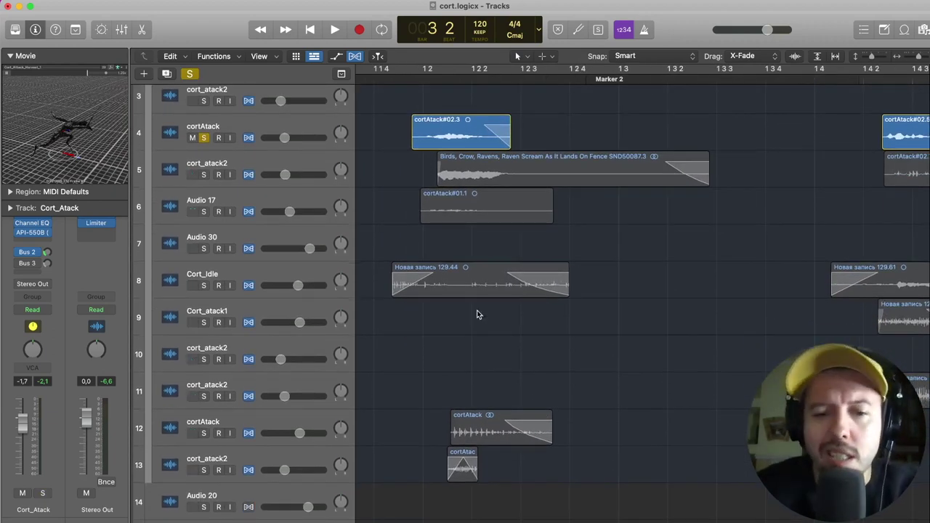
{"action": "scroll", "coordinate": [343, 154], "scroll_direction": "up", "scroll_amount": 3}
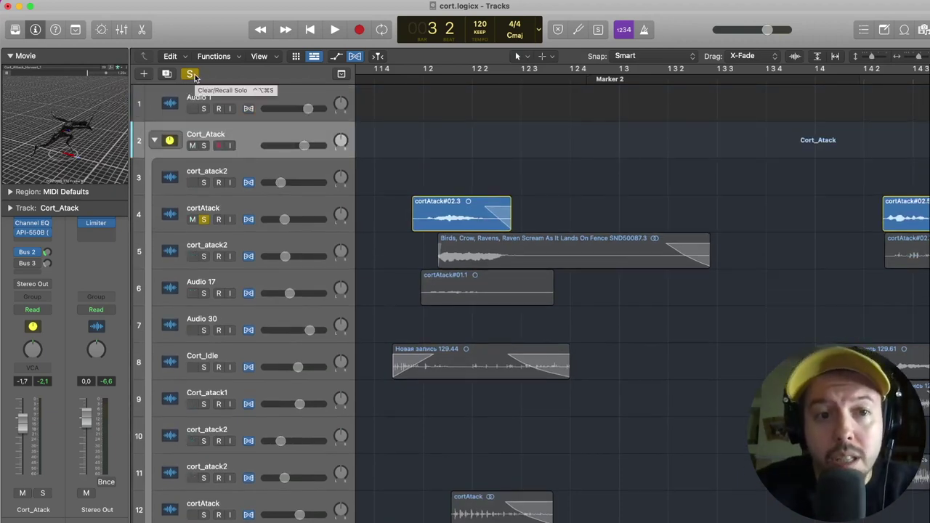
Audition the soloed cortAtack layer on track 4, adding the cort_atack2 raven scream layer on track 5
{"action": "left_click", "coordinate": [190, 75]}
{"action": "left_click", "coordinate": [205, 257]}
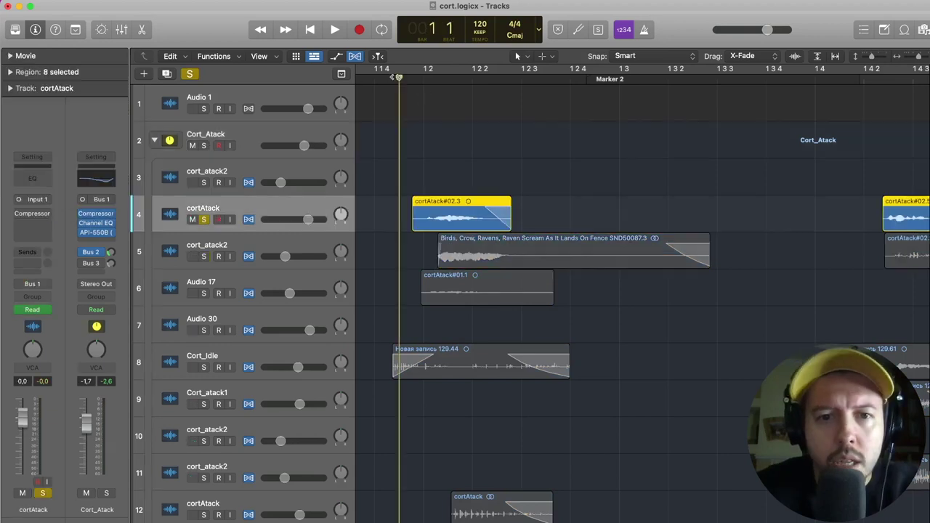
{"action": "key", "text": "space"}
{"action": "key", "text": "space"}
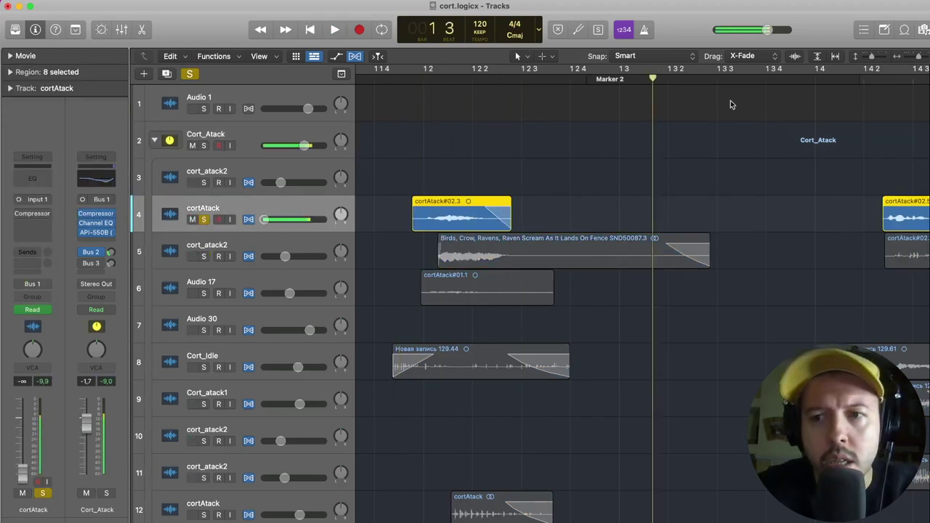
{"action": "key", "text": "space"}
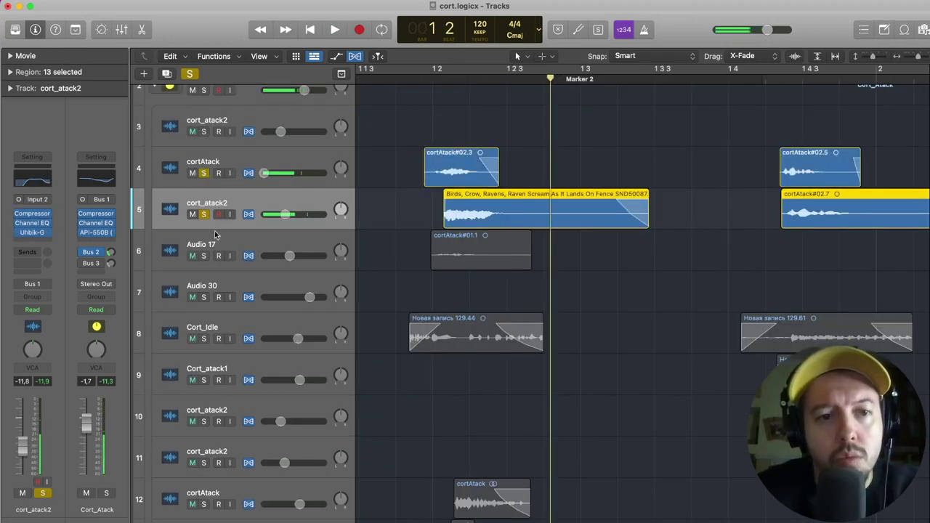
Remove the solos from tracks 4 and 5 and audition the Audio 17 layer on its own
{"action": "left_click", "coordinate": [205, 173]}
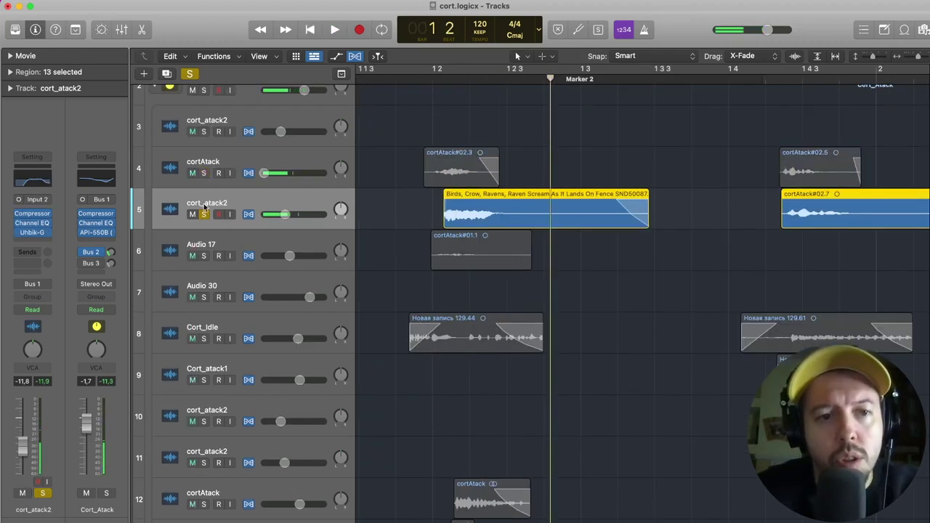
{"action": "left_click", "coordinate": [204, 214]}
{"action": "left_click", "coordinate": [204, 256]}
{"action": "left_click", "coordinate": [422, 80]}
{"action": "key", "text": "space"}
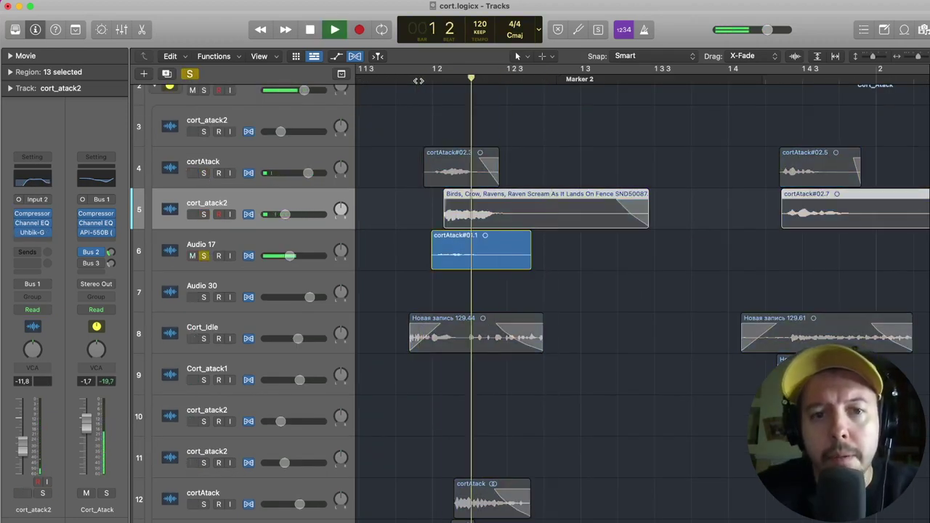
{"action": "key", "text": "space"}
{"action": "left_click", "coordinate": [205, 256]}
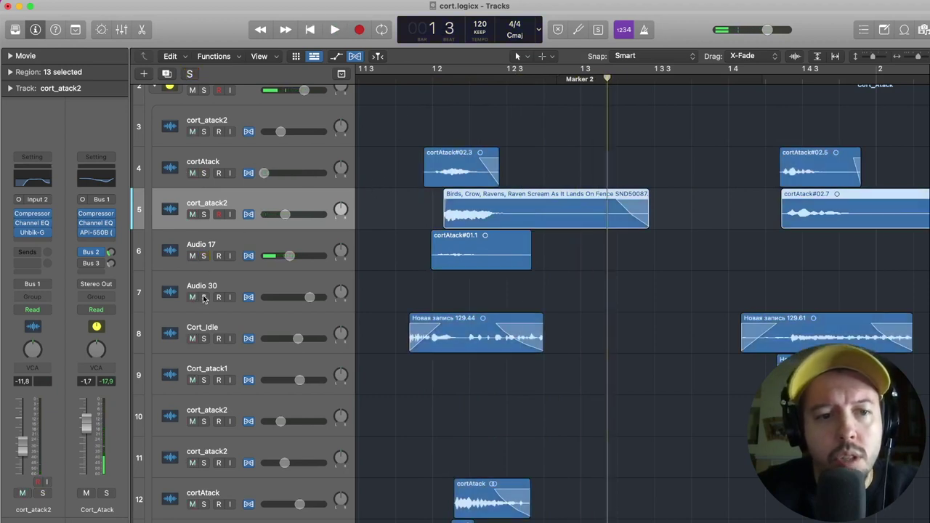
Audition the Cort_Idle layer on track 8 in solo, and release its solo
{"action": "left_click", "coordinate": [204, 338]}
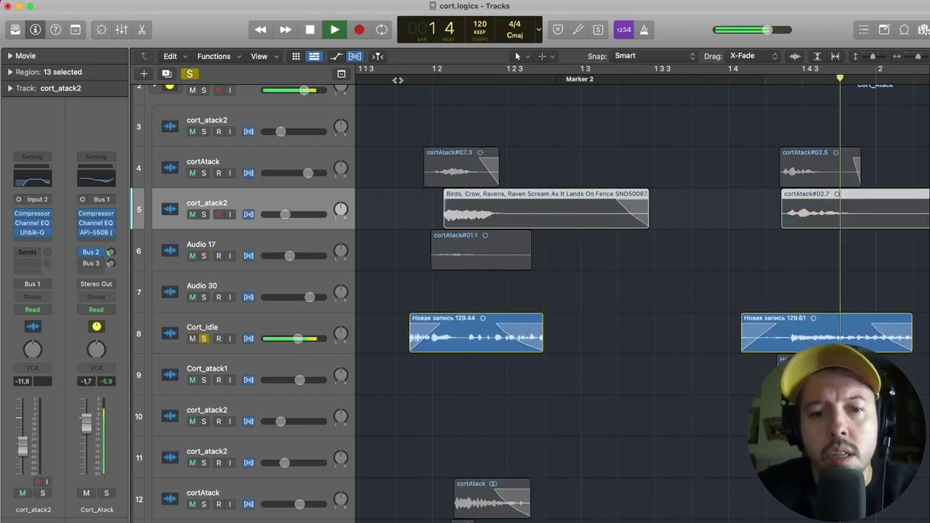
{"action": "key", "text": "space"}
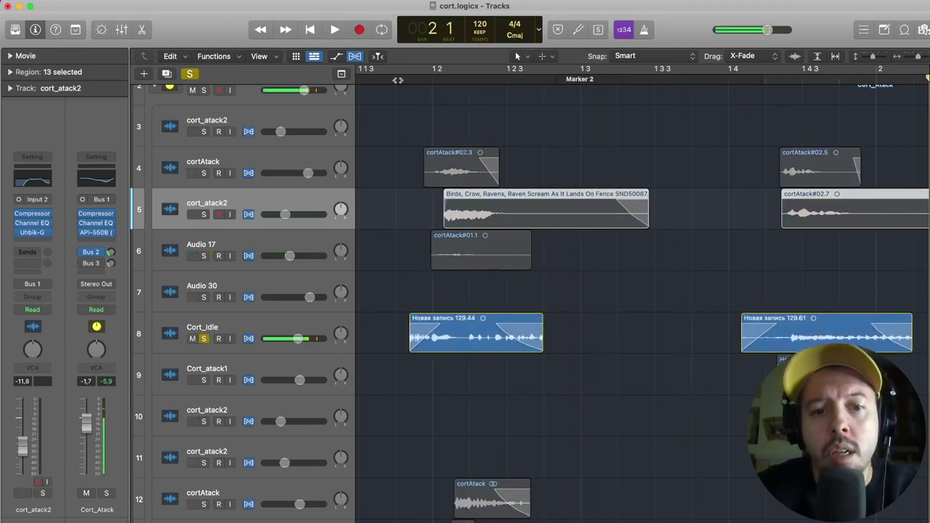
{"action": "left_click", "coordinate": [204, 339]}
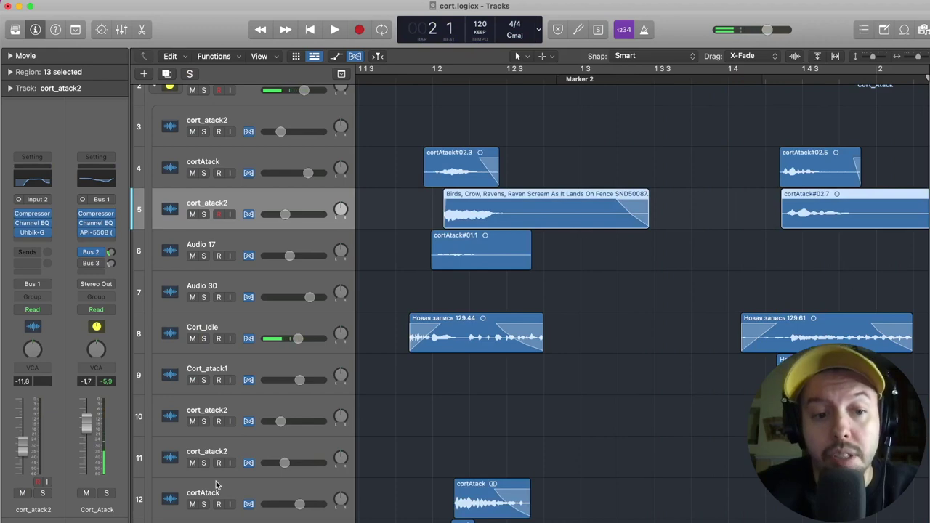
Audition the cortAtack layer on track 12 in solo, and release its solo
{"action": "scroll", "coordinate": [215, 480], "scroll_direction": "down", "scroll_amount": 3}
{"action": "left_click", "coordinate": [204, 413]}
{"action": "key", "text": "space"}
{"action": "left_click", "coordinate": [204, 413]}
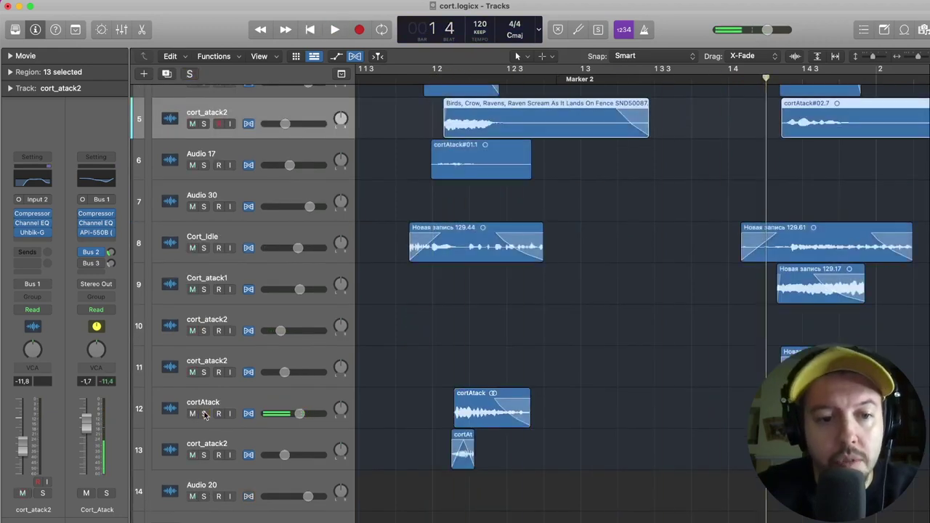
Solo the short cort_atack2 layer on track 13 and play it back
{"action": "left_click", "coordinate": [204, 455]}
{"action": "key", "text": "space"}
{"action": "key", "text": "space"}
{"action": "scroll", "coordinate": [205, 364], "scroll_direction": "up", "scroll_amount": 4}
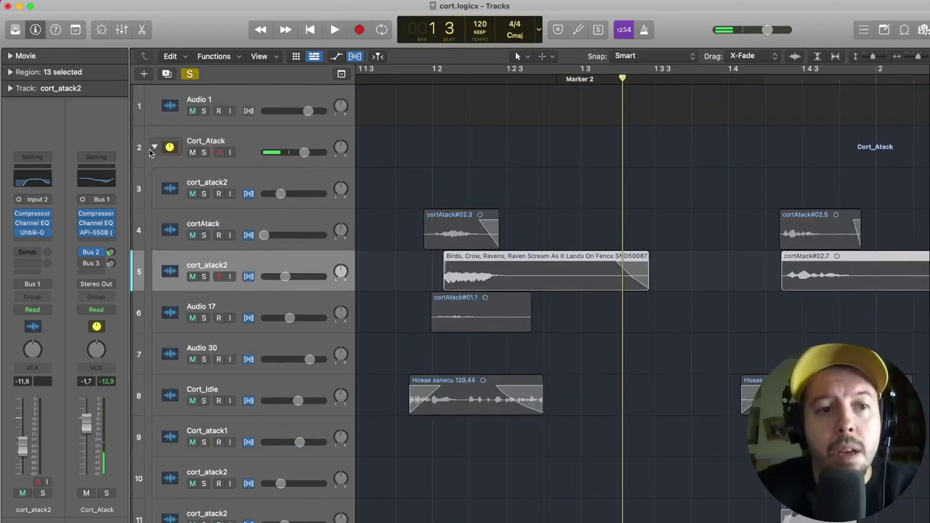
Review the Cort_Atack stack's combined regions and its individual child layers, leaving the stack collapsed
{"action": "left_click", "coordinate": [154, 148]}
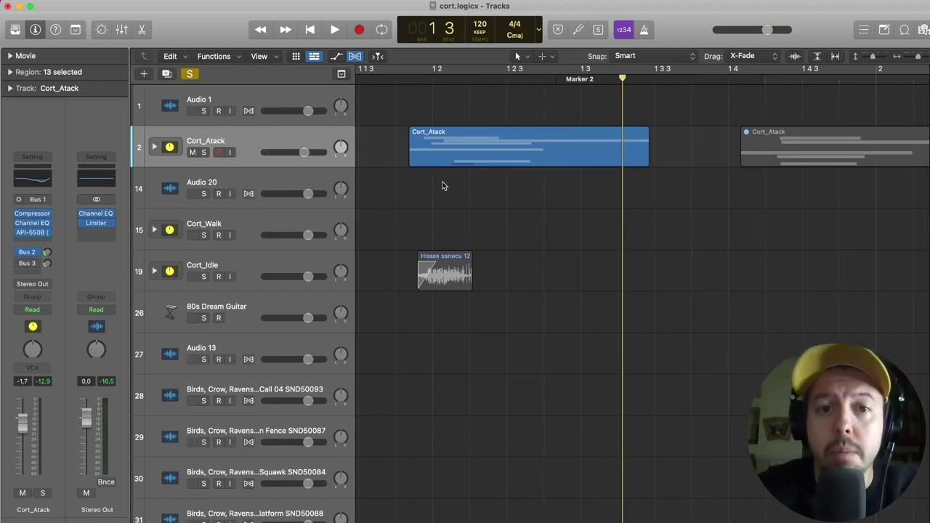
{"action": "scroll", "coordinate": [443, 186], "scroll_direction": "down", "scroll_amount": 3}
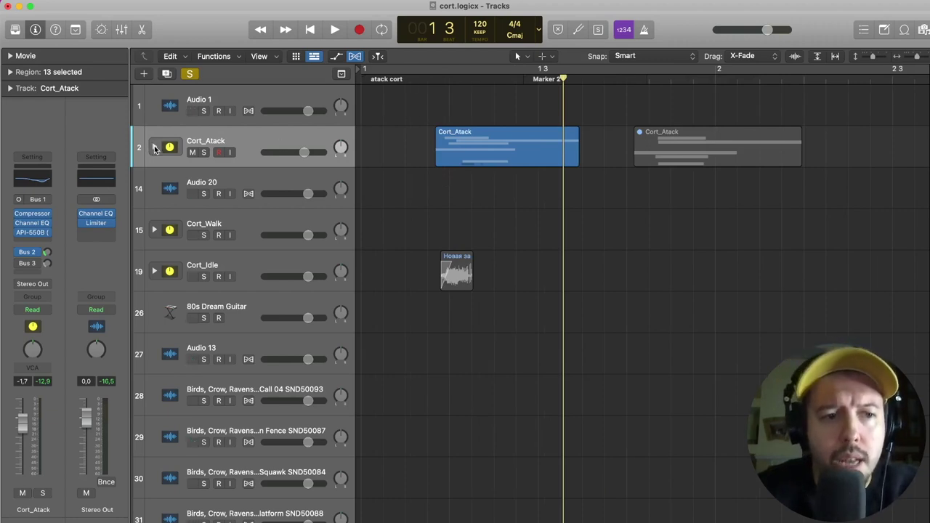
{"action": "left_click", "coordinate": [154, 147]}
{"action": "scroll", "coordinate": [338, 122], "scroll_direction": "down", "scroll_amount": 1}
{"action": "left_click_drag", "start_coordinate": [874, 56], "coordinate": [871, 56]}
{"action": "scroll", "coordinate": [255, 167], "scroll_direction": "down", "scroll_amount": 1}
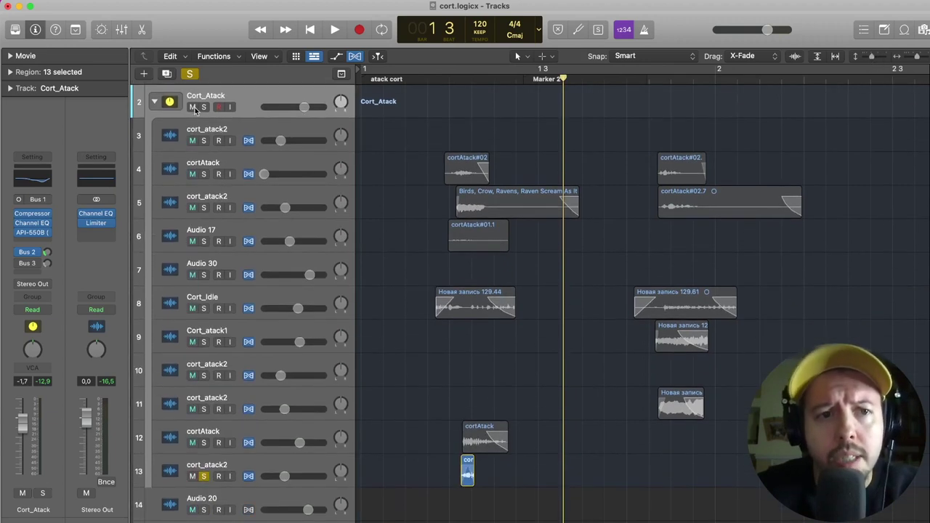
{"action": "left_click", "coordinate": [155, 102]}
Select the CortAtack_Verse2 track and open its MORPH SC plug-in
{"action": "scroll", "coordinate": [793, 96], "scroll_direction": "down", "scroll_amount": 5}
{"action": "scroll", "coordinate": [456, 91], "scroll_direction": "up", "scroll_amount": 1}
{"action": "scroll", "coordinate": [436, 145], "scroll_direction": "down", "scroll_amount": 6}
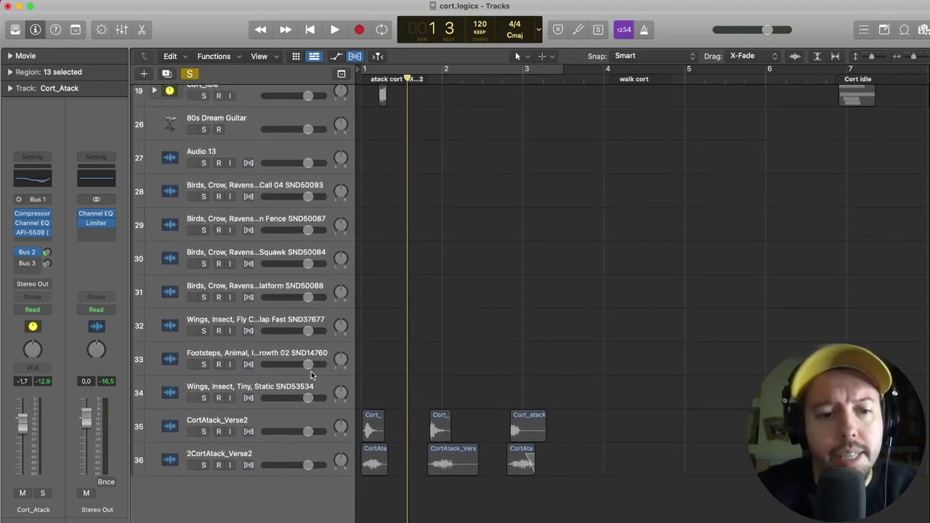
{"action": "left_click", "coordinate": [277, 418]}
{"action": "left_click", "coordinate": [33, 249]}
{"action": "left_click", "coordinate": [43, 225]}
{"action": "left_click", "coordinate": [32, 241]}
{"action": "left_click_drag", "start_coordinate": [570, 208], "coordinate": [618, 85]}
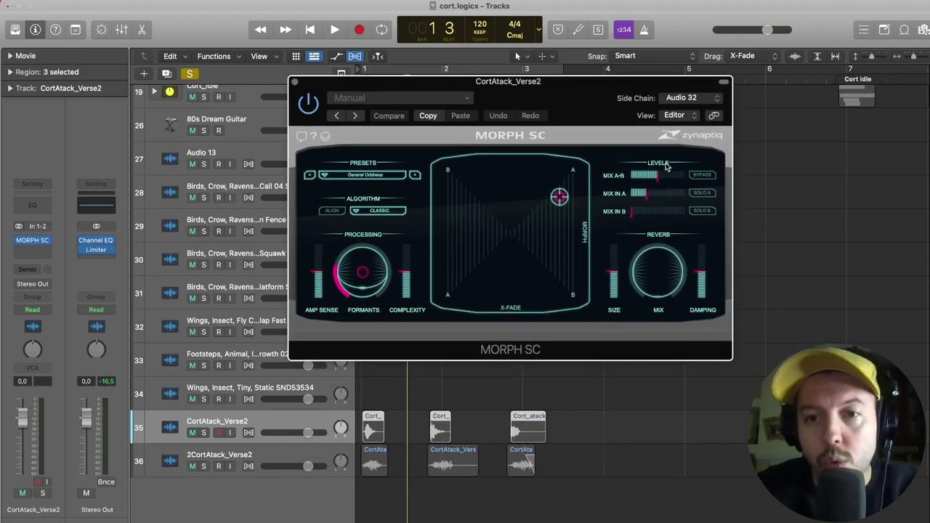
Reposition the MORPH SC window above the attack regions and nudge the morph point slightly inward from the upper A corner
{"action": "left_click_drag", "start_coordinate": [561, 94], "coordinate": [670, 106]}
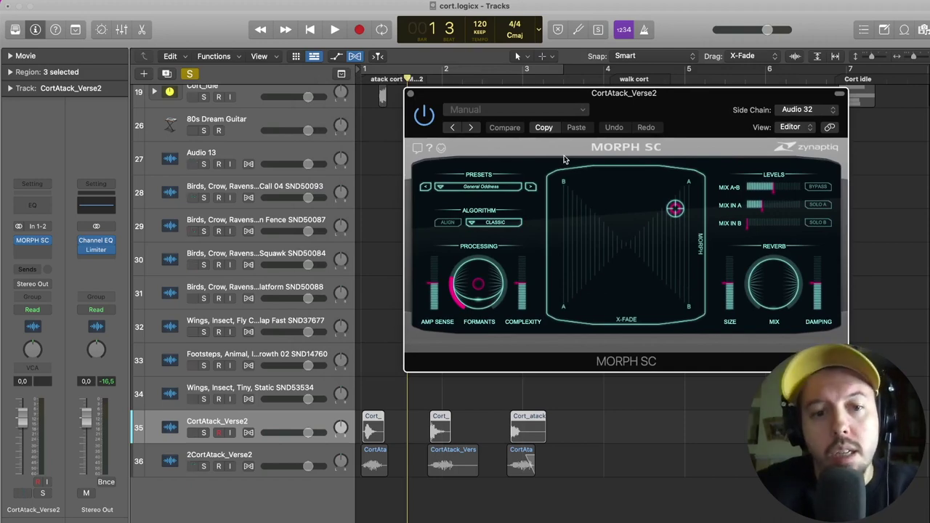
{"action": "left_click_drag", "start_coordinate": [675, 109], "coordinate": [610, 87]}
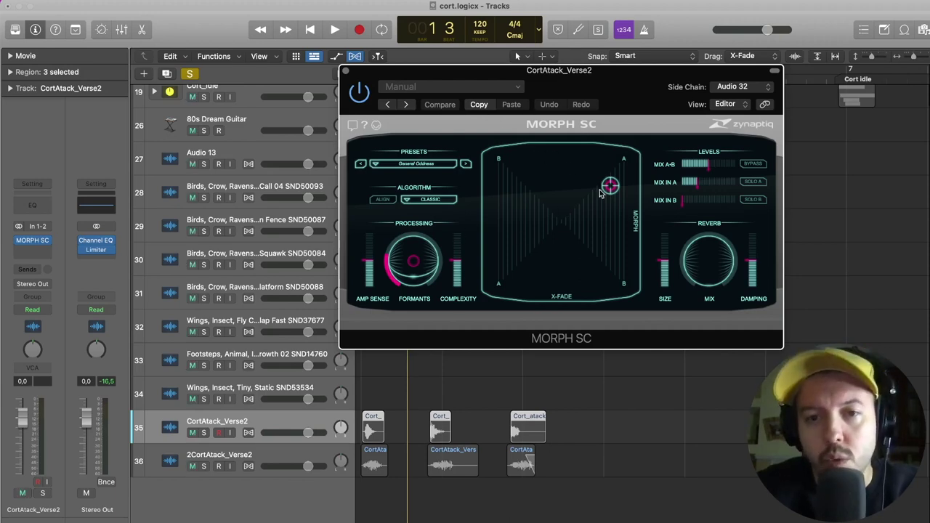
{"action": "left_click_drag", "start_coordinate": [578, 78], "coordinate": [555, 80]}
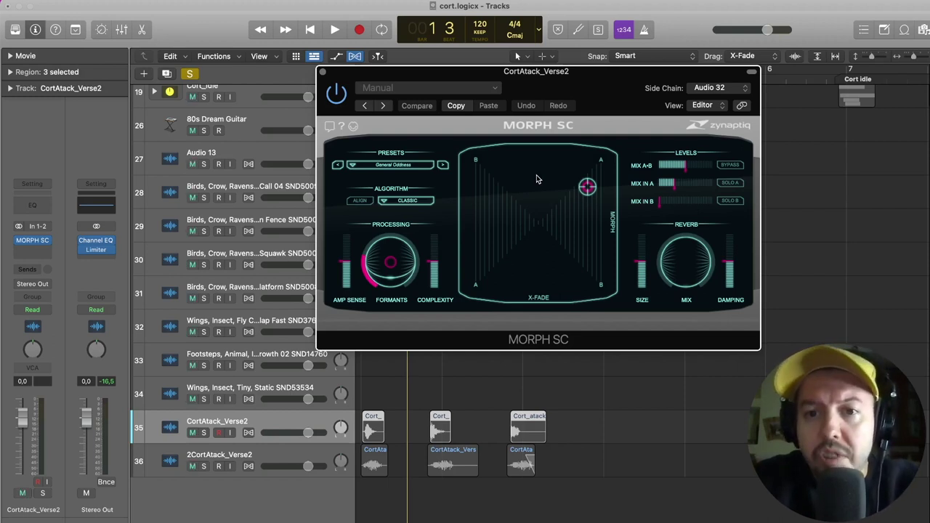
{"action": "left_click_drag", "start_coordinate": [572, 104], "coordinate": [591, 102]}
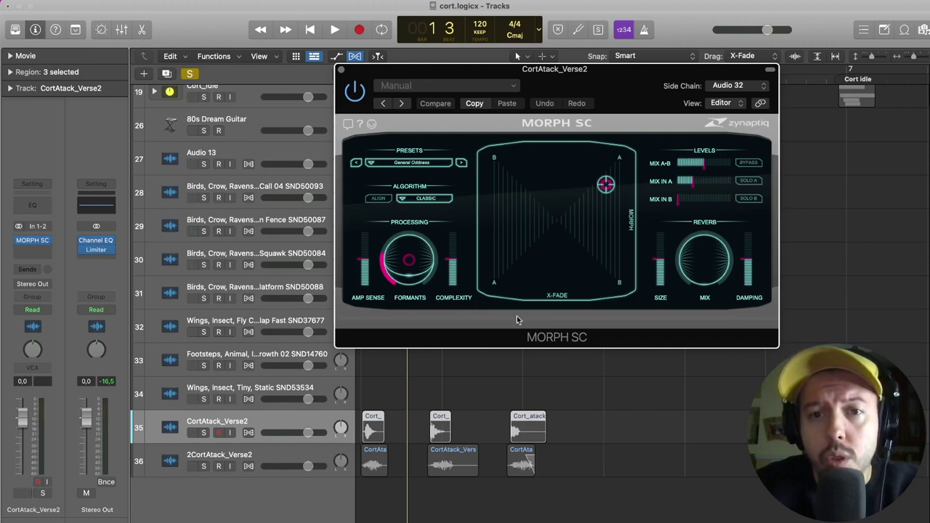
{"action": "left_click", "coordinate": [602, 188]}
{"action": "left_click_drag", "start_coordinate": [602, 188], "coordinate": [602, 189]}
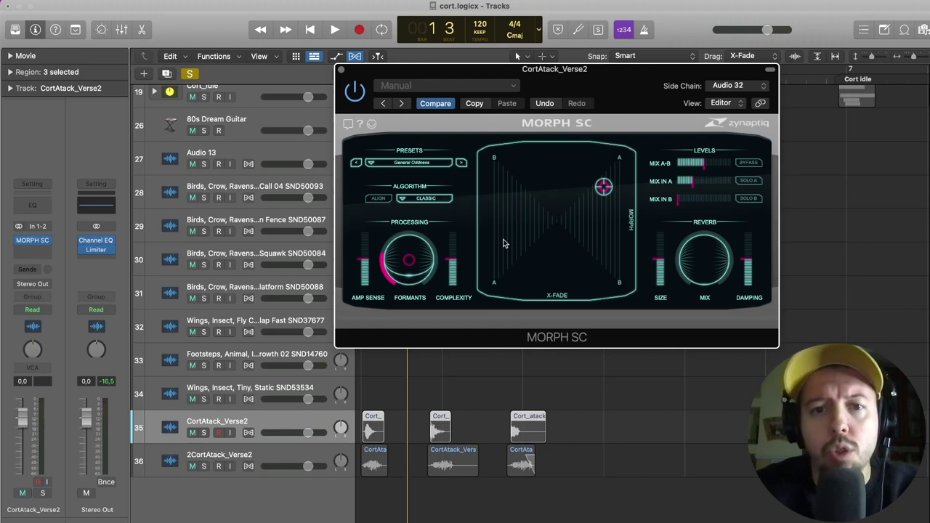
Look through MORPH SC's algorithm options, keep Classic, and close the plug-in window
{"action": "left_click", "coordinate": [404, 197]}
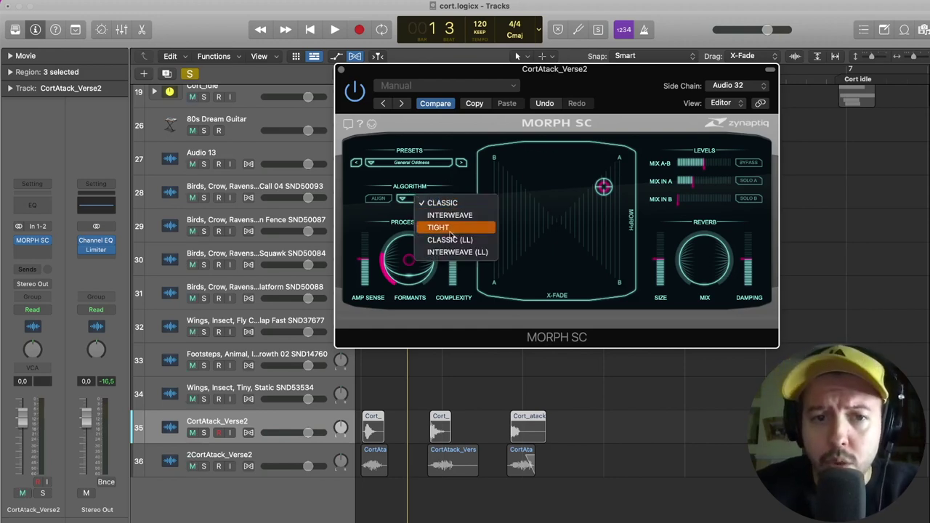
{"action": "left_click", "coordinate": [449, 180]}
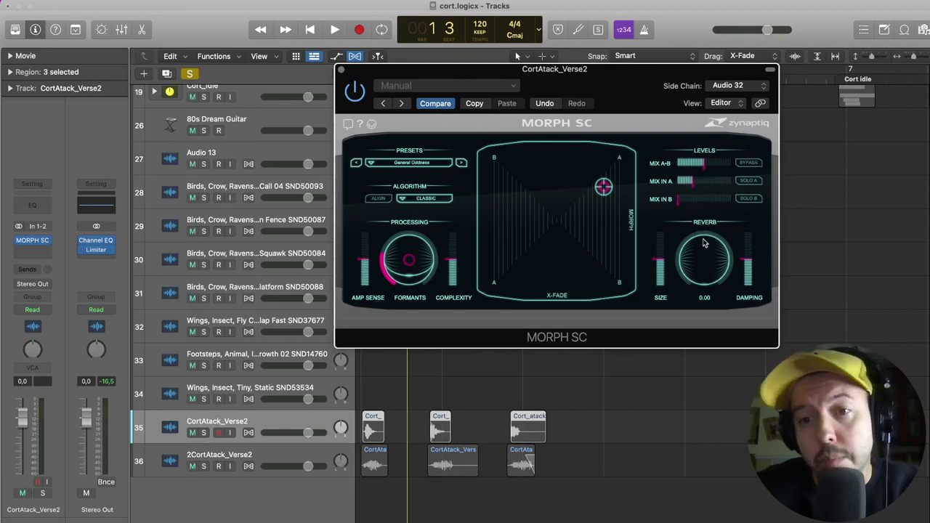
{"action": "left_click", "coordinate": [342, 69]}
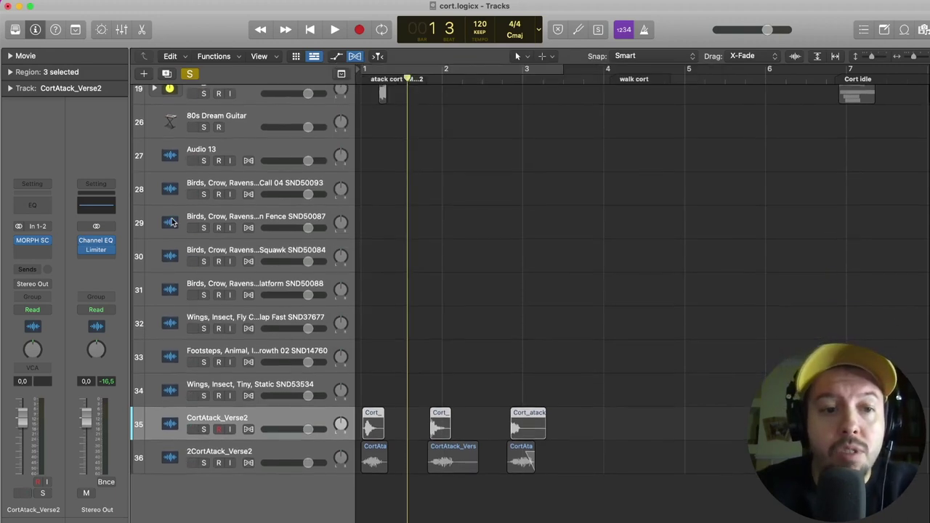
Clear the active solo, solo the CortAtack_Verse2 track, turn on cycle mode and play its regions
{"action": "left_click", "coordinate": [189, 72]}
{"action": "scroll", "coordinate": [429, 134], "scroll_direction": "up", "scroll_amount": 5}
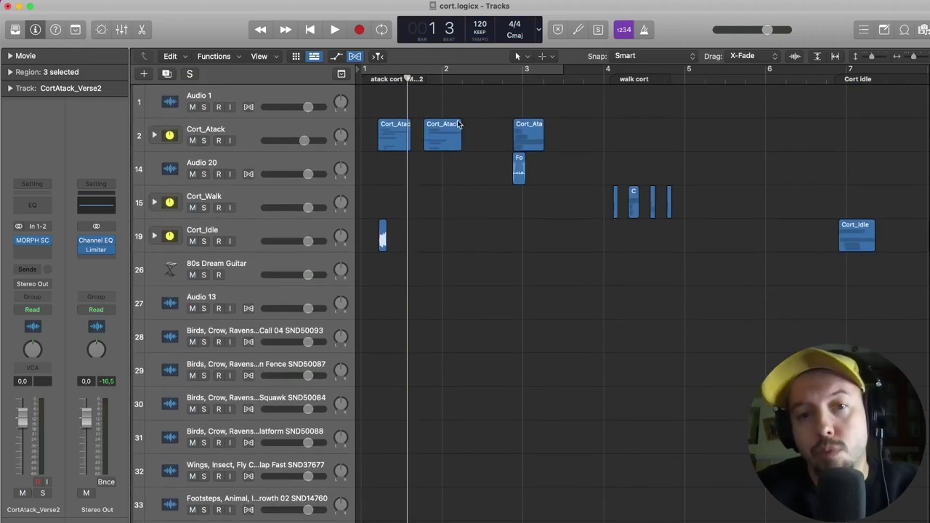
{"action": "scroll", "coordinate": [273, 364], "scroll_direction": "down", "scroll_amount": 5}
{"action": "left_click", "coordinate": [204, 433]}
{"action": "scroll", "coordinate": [575, 213], "scroll_direction": "up", "scroll_amount": 5}
{"action": "key", "text": "c"}
{"action": "key", "text": "space"}
{"action": "key", "text": "space"}
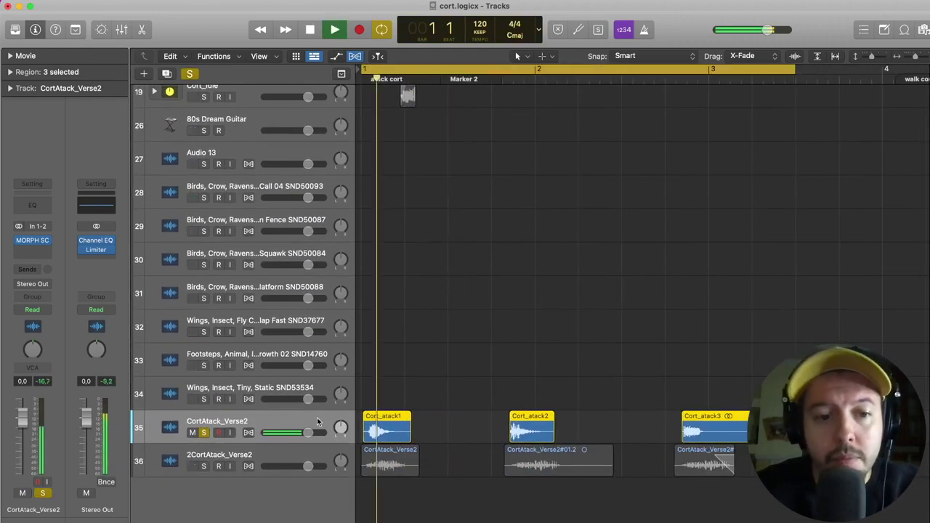
Bypass MORPH SC on CortAtack_Verse2 and play the unprocessed attack regions
{"action": "mouse_move", "coordinate": [19, 244]}
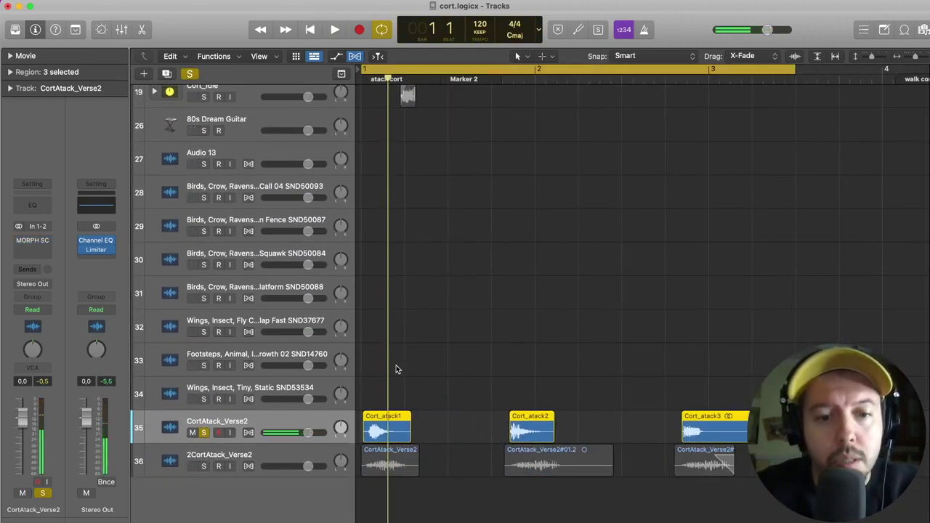
{"action": "key", "text": "space"}
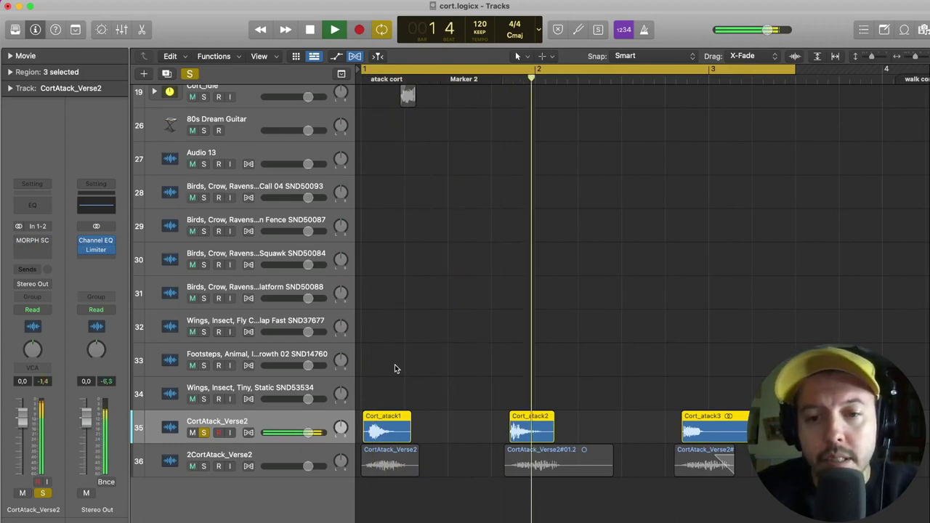
{"action": "key", "text": "space"}
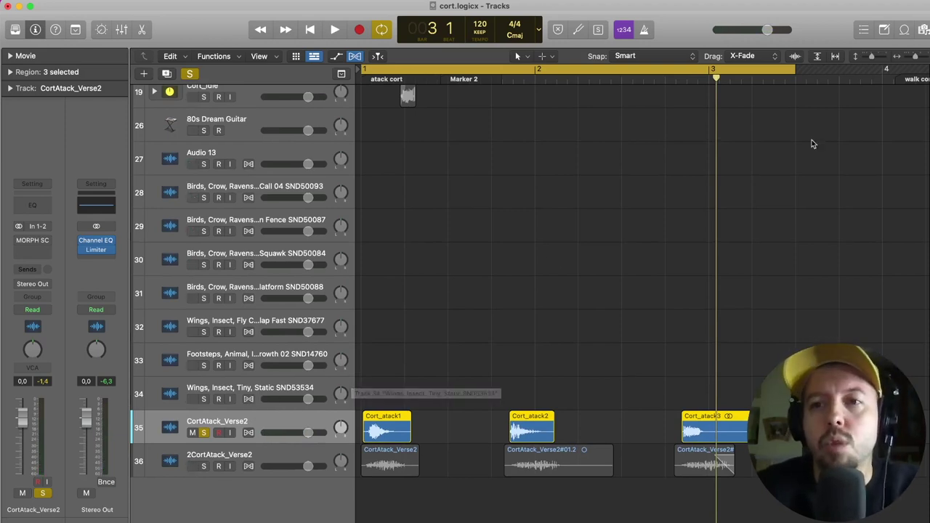
Solo the 2CortAtack_Verse2 track instead and play its regions in the cycle
{"action": "left_click_drag", "start_coordinate": [871, 57], "coordinate": [873, 57]}
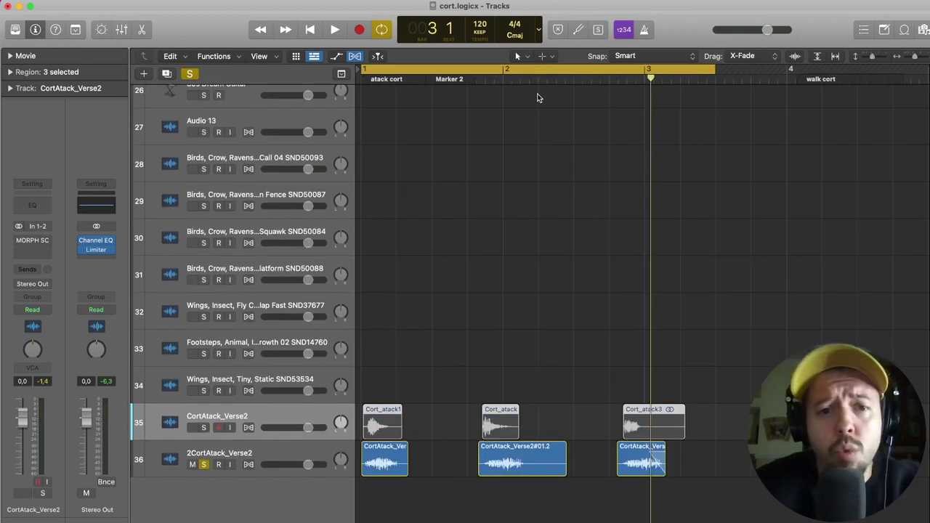
{"action": "key", "text": "space"}
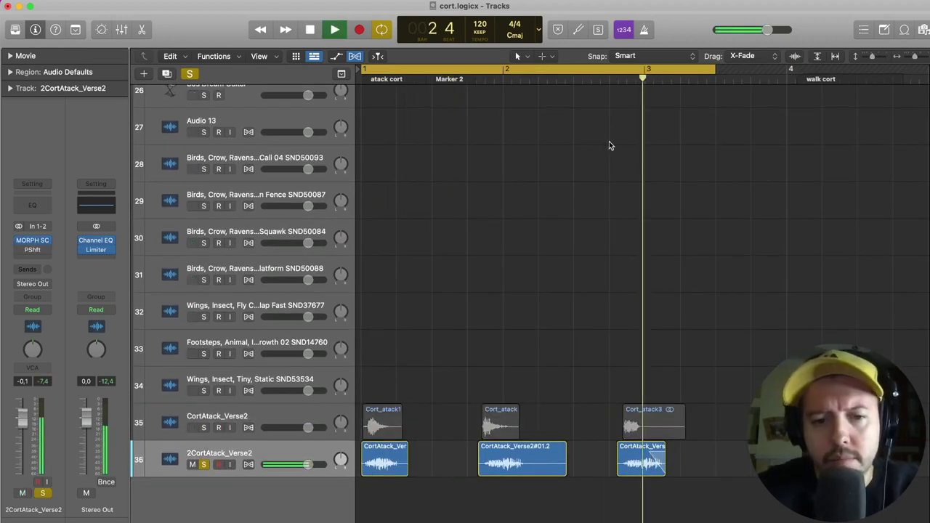
{"action": "key", "text": "space"}
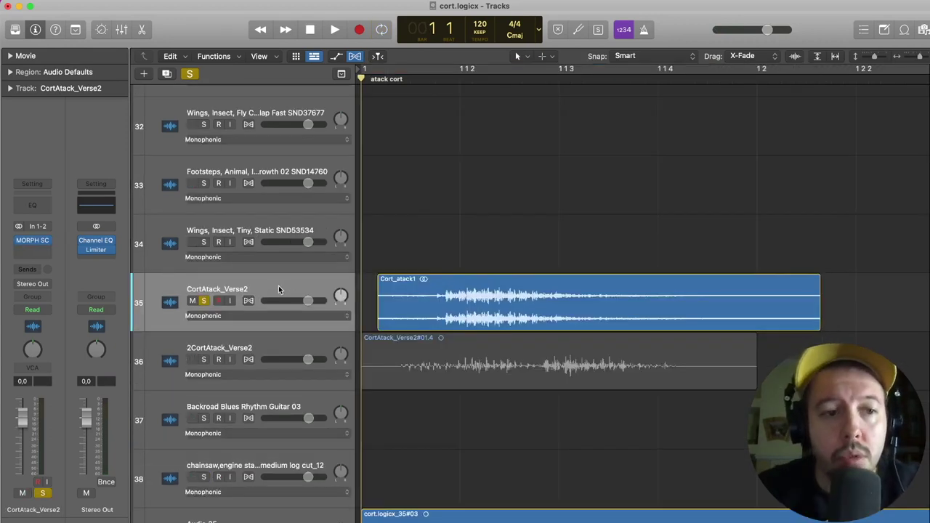
Examine how the Cort_atack regions on CortAtack_Verse2 line up with the 2CortAtack_Verse2 regions beneath them
{"action": "key", "text": "super+Left"}
{"action": "key", "text": "super+Left"}
{"action": "key", "text": "super+Left"}
{"action": "key", "text": "super+Left"}
{"action": "key", "text": "super+Left"}
{"action": "key", "text": "super+Left"}
{"action": "key", "text": "super+Left"}
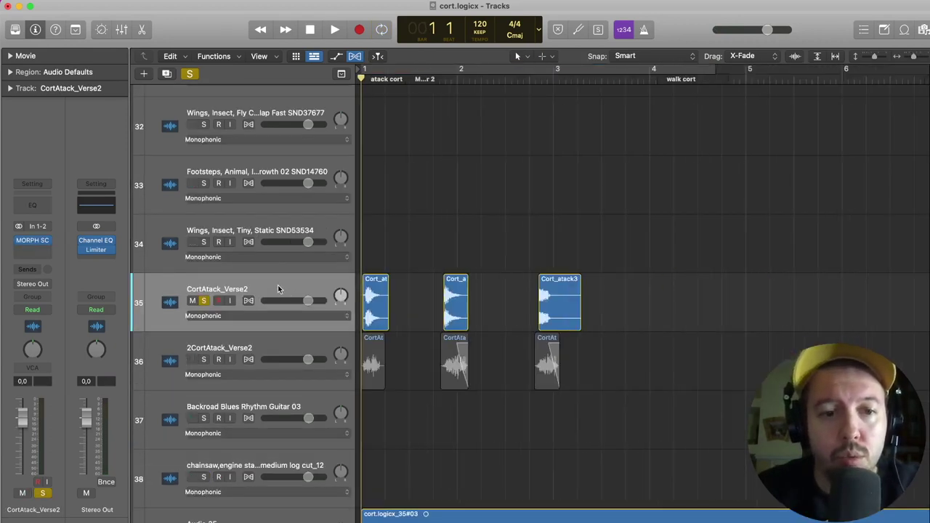
{"action": "key", "text": "super+Right"}
{"action": "key", "text": "super+Right"}
{"action": "key", "text": "super+Right"}
{"action": "key", "text": "super+Right"}
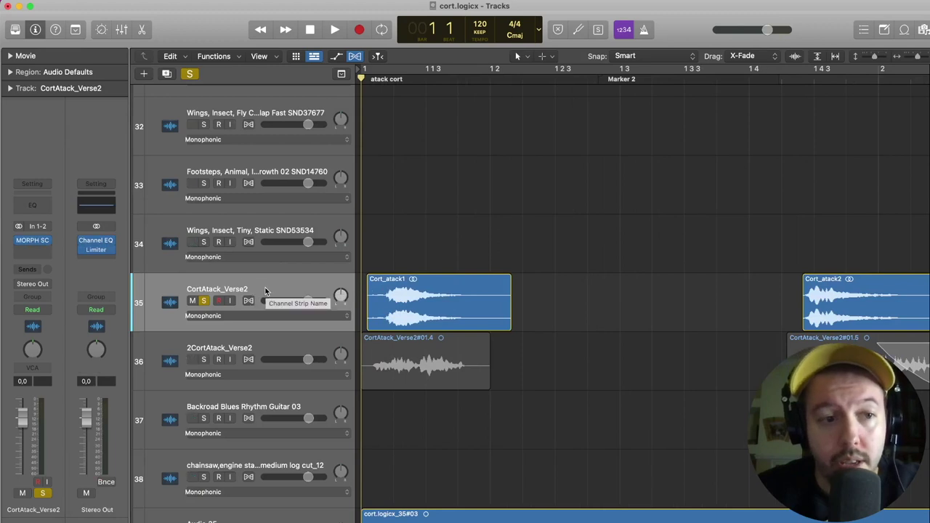
Open MORPH SC on CortAtack_Verse2, check that its side chain uses 2CortAtack_Verse2 (Audio 32), and close the plug-in
{"action": "left_click", "coordinate": [32, 240]}
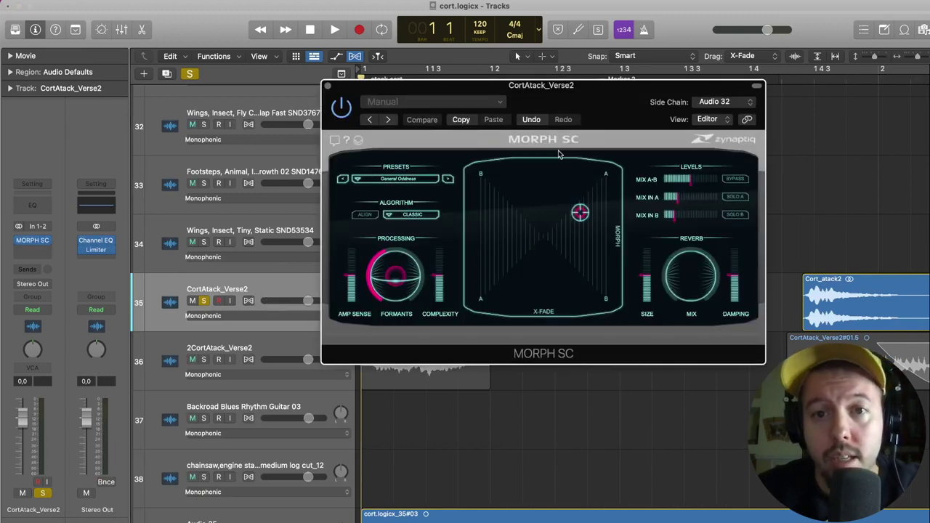
{"action": "left_click", "coordinate": [268, 337]}
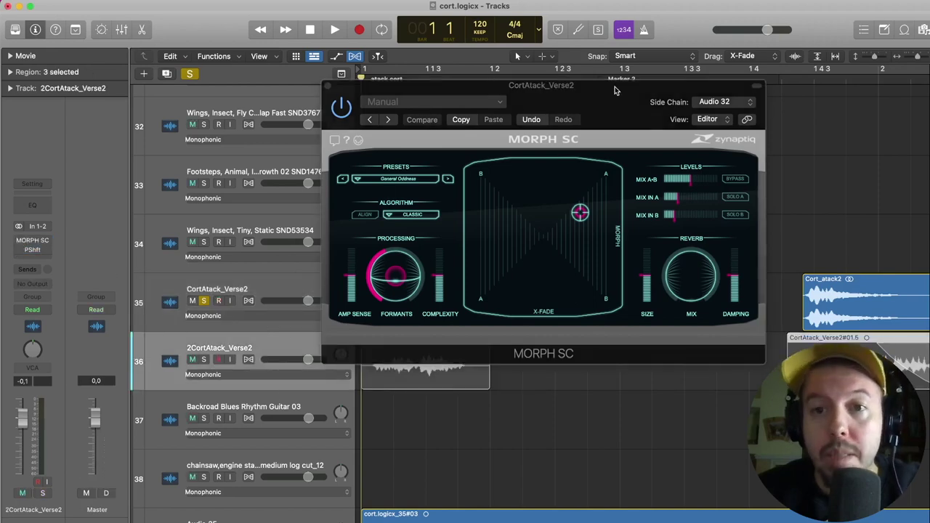
{"action": "left_click_drag", "start_coordinate": [614, 89], "coordinate": [559, 149]}
{"action": "left_click", "coordinate": [659, 162]}
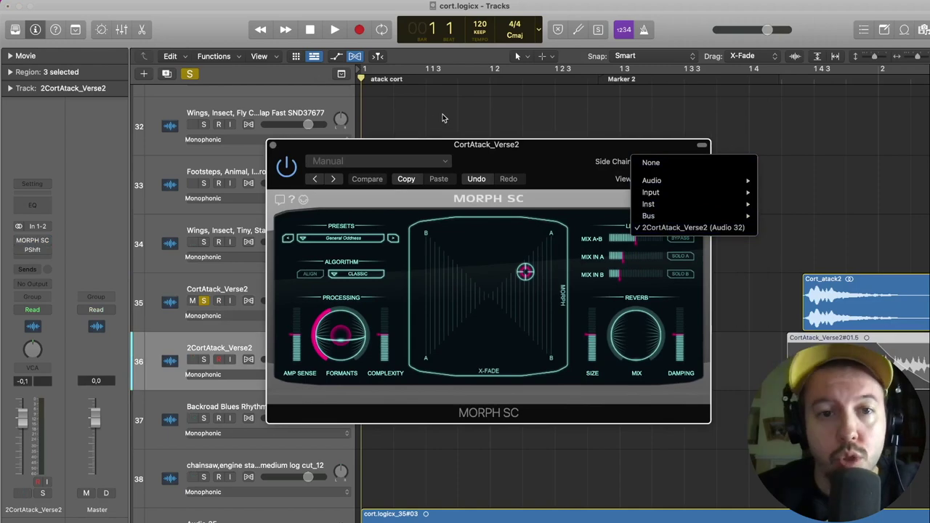
{"action": "left_click", "coordinate": [445, 118]}
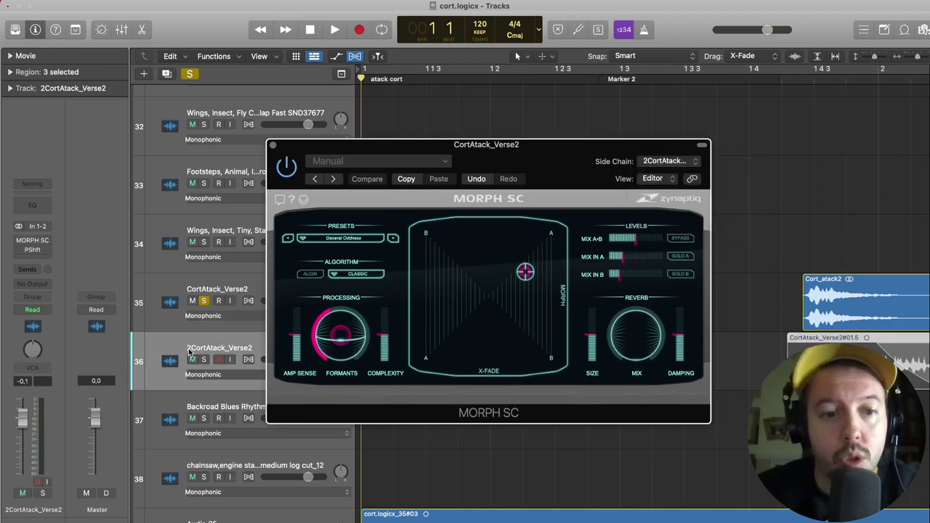
{"action": "left_click", "coordinate": [272, 144]}
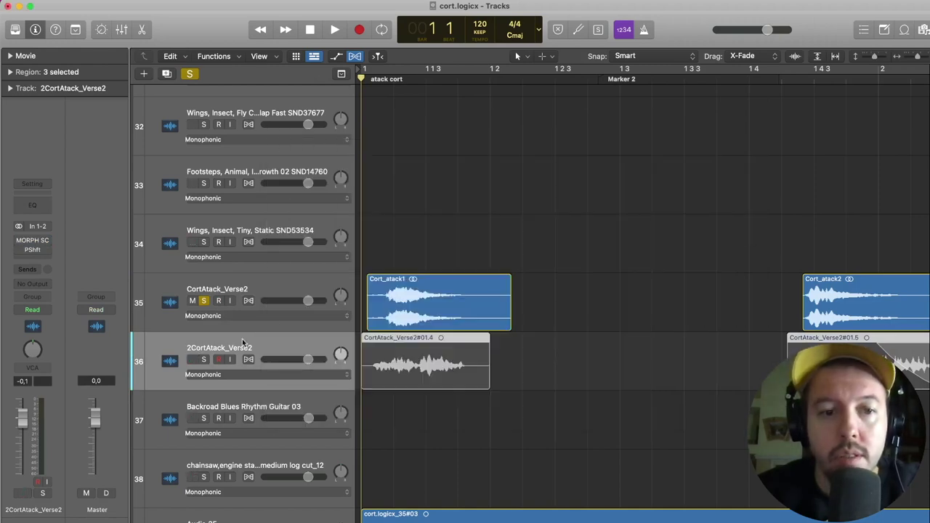
Check the output routing options of the 2CortAtack_Verse2 track, keeping No Output
{"action": "left_click", "coordinate": [43, 287]}
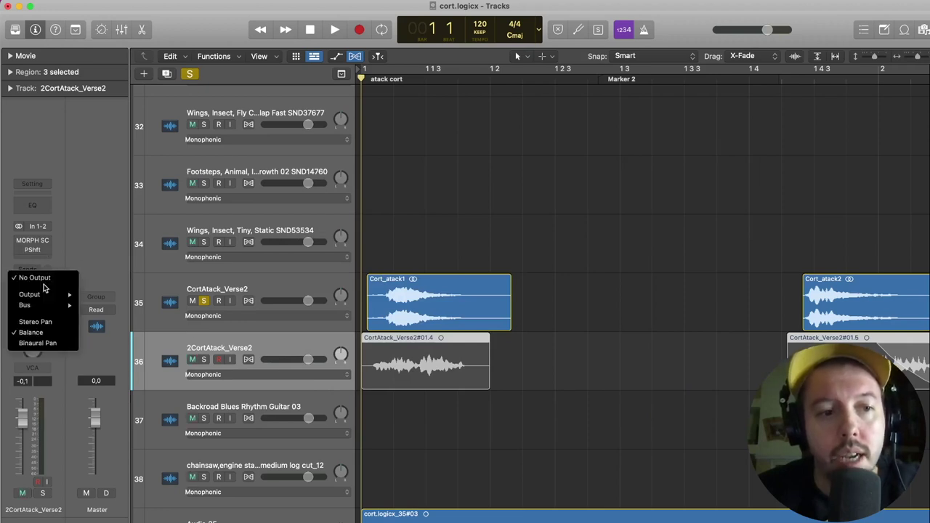
{"action": "mouse_move", "coordinate": [34, 296]}
{"action": "left_click", "coordinate": [107, 259]}
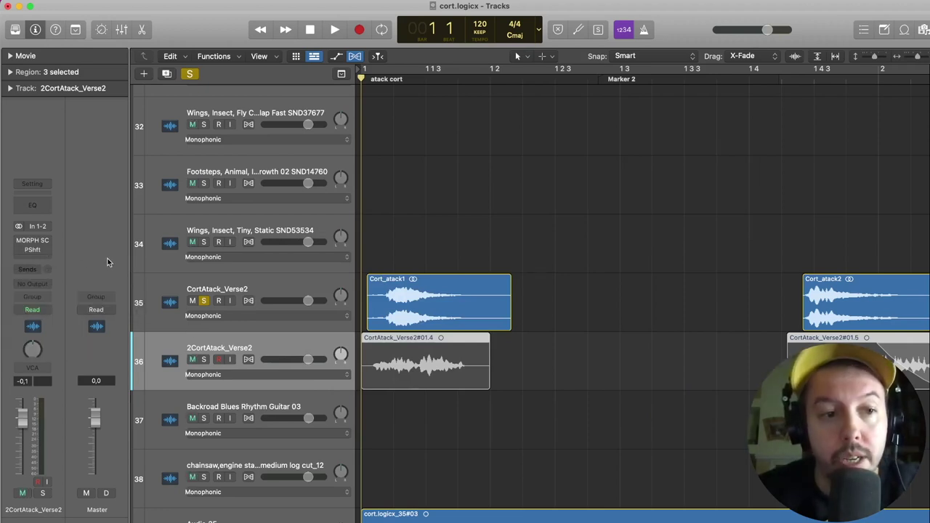
Reselect the CortAtack_Verse2 track, reopen its MORPH SC plug-in and move the window clear of the attack regions
{"action": "left_click", "coordinate": [303, 285]}
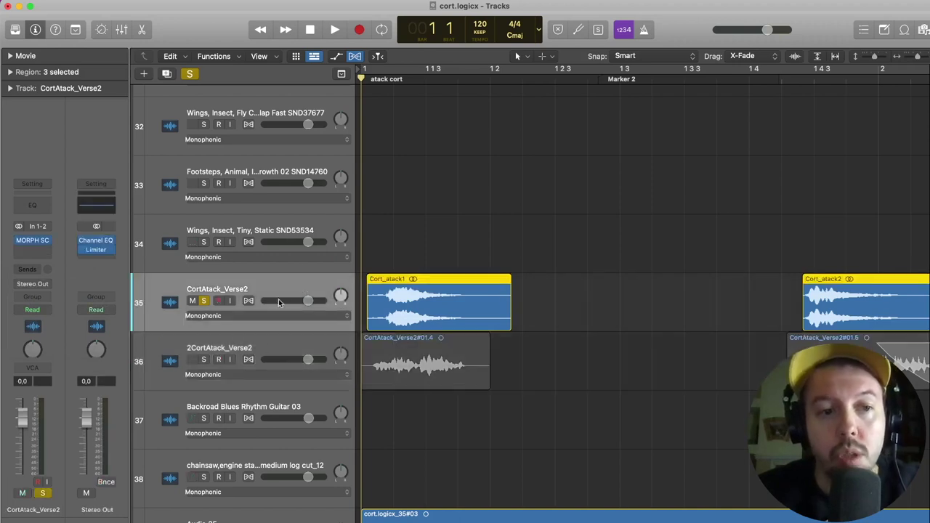
{"action": "key", "text": "super+Right"}
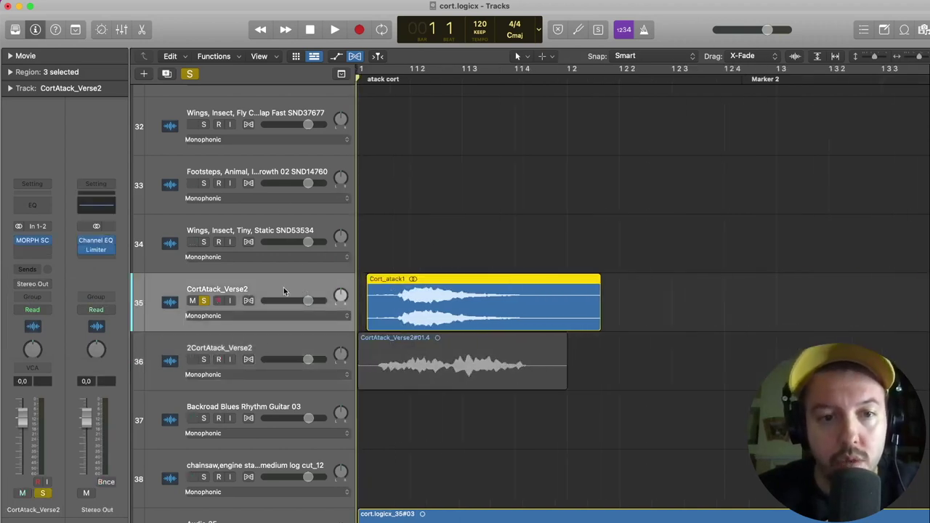
{"action": "key", "text": "super+Right"}
{"action": "key", "text": "super+Left"}
{"action": "key", "text": "super+Left"}
{"action": "left_click", "coordinate": [32, 241]}
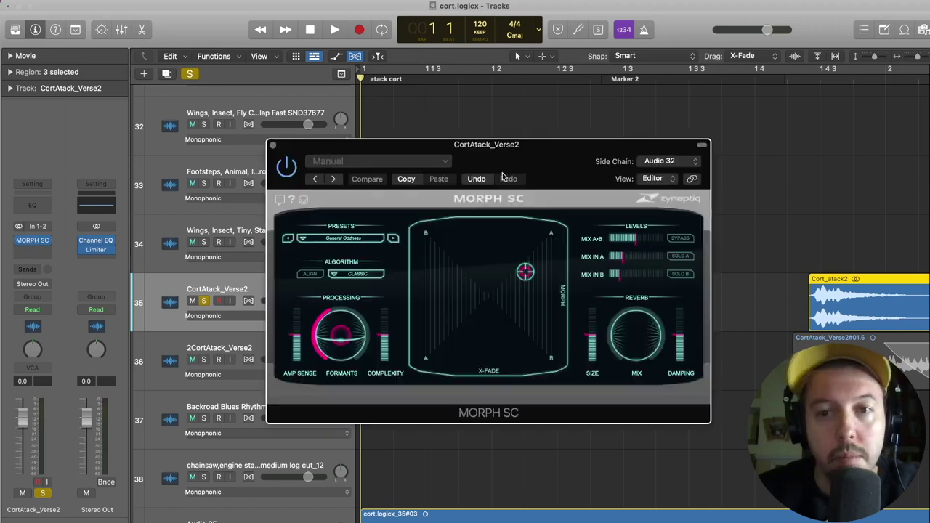
{"action": "left_click_drag", "start_coordinate": [612, 152], "coordinate": [687, 48]}
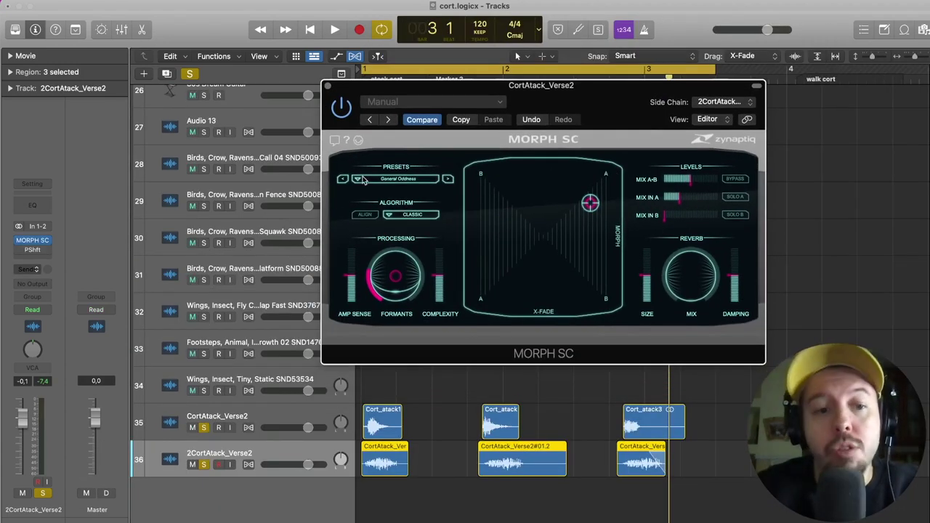
Play the cycle while moving the morph point to the pad's upper middle, and set Formants to 0.50
{"action": "key", "text": "space"}
{"action": "left_click_drag", "start_coordinate": [590, 203], "coordinate": [538, 173]}
{"action": "key", "text": "space"}
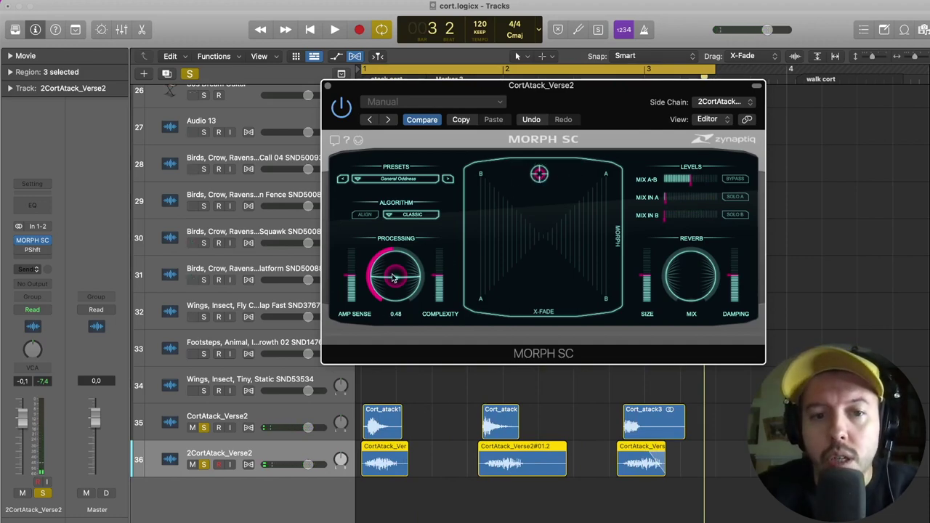
{"action": "left_click_drag", "start_coordinate": [393, 278], "coordinate": [393, 281]}
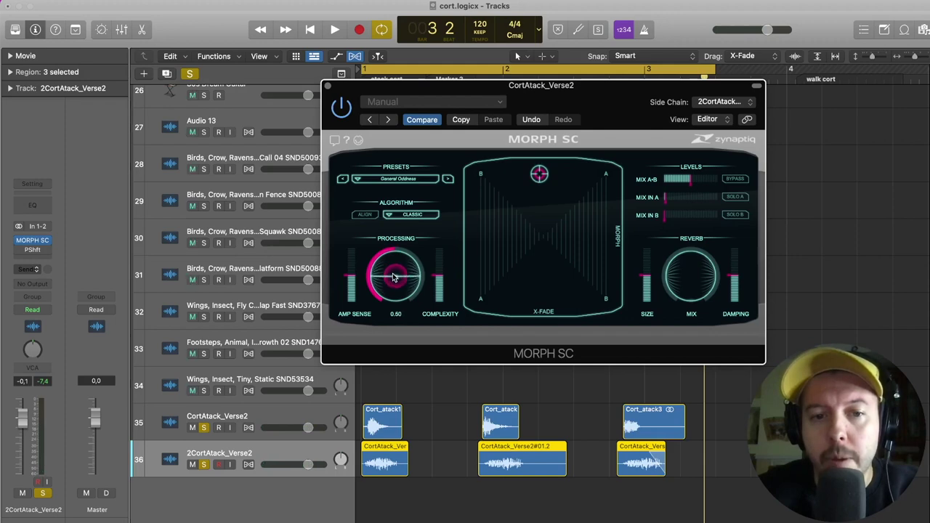
{"action": "left_click_drag", "start_coordinate": [541, 188], "coordinate": [537, 173]}
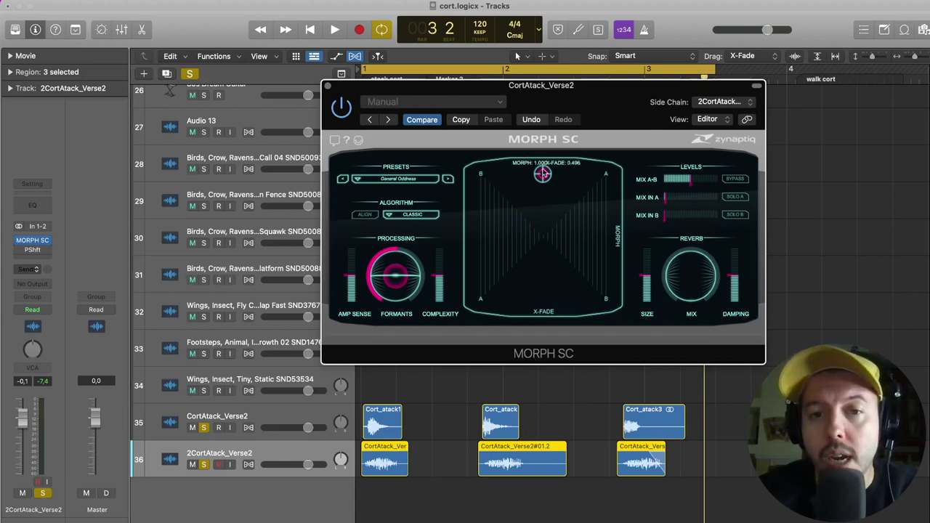
Move the morph point back toward the upper A corner and start cycle playback
{"action": "left_click_drag", "start_coordinate": [541, 174], "coordinate": [574, 204]}
{"action": "key", "text": "space"}
{"action": "mouse_move", "coordinate": [400, 277]}
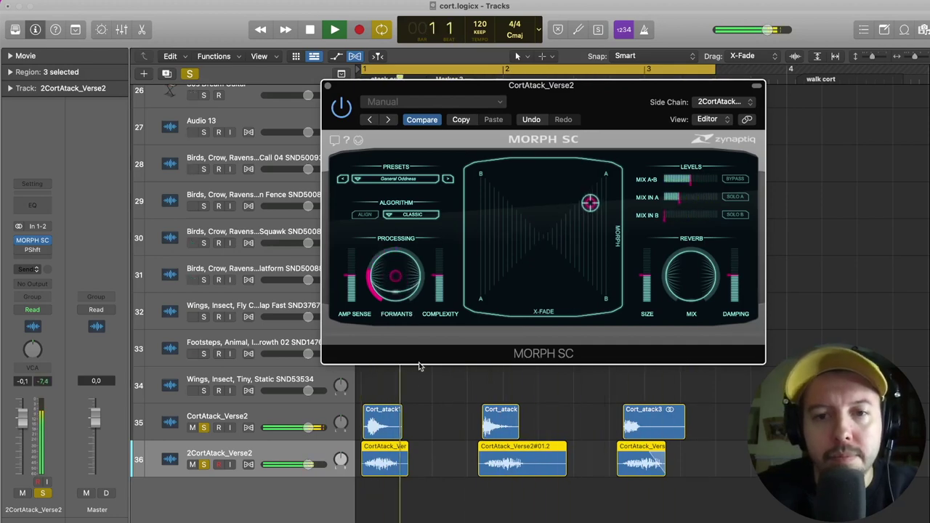
Move the morph point to about Morph 0.446 and X-Fade 0.473, and lower Mix In A to its minimum
{"action": "mouse_move", "coordinate": [596, 205]}
{"action": "left_click_drag", "start_coordinate": [594, 205], "coordinate": [545, 246]}
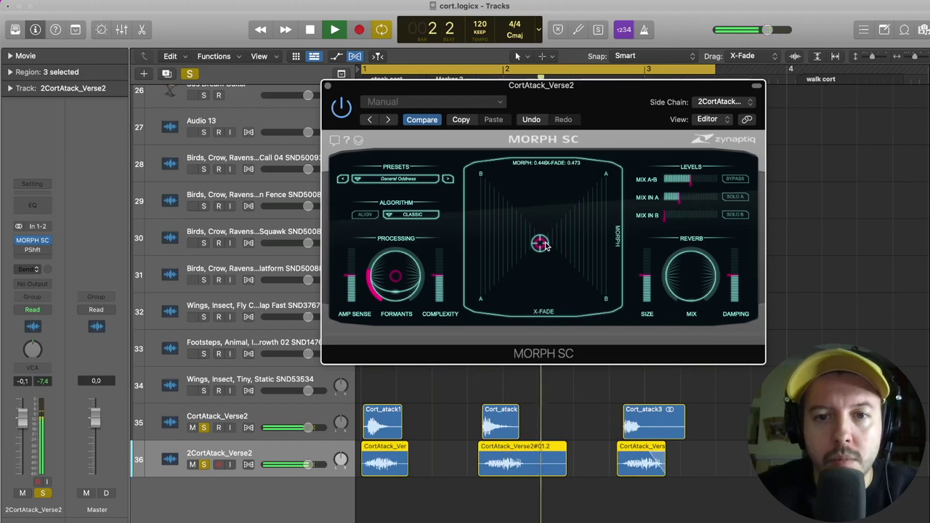
{"action": "left_click_drag", "start_coordinate": [680, 197], "coordinate": [667, 199]}
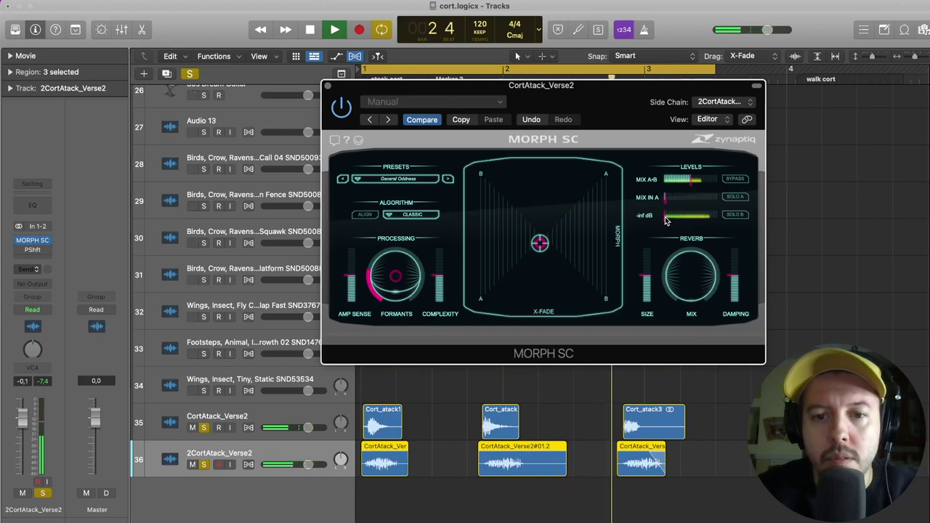
Audition the morph point on the B side at about X-Fade 0.143, ending in the upper B corner
{"action": "left_click_drag", "start_coordinate": [539, 243], "coordinate": [502, 236]}
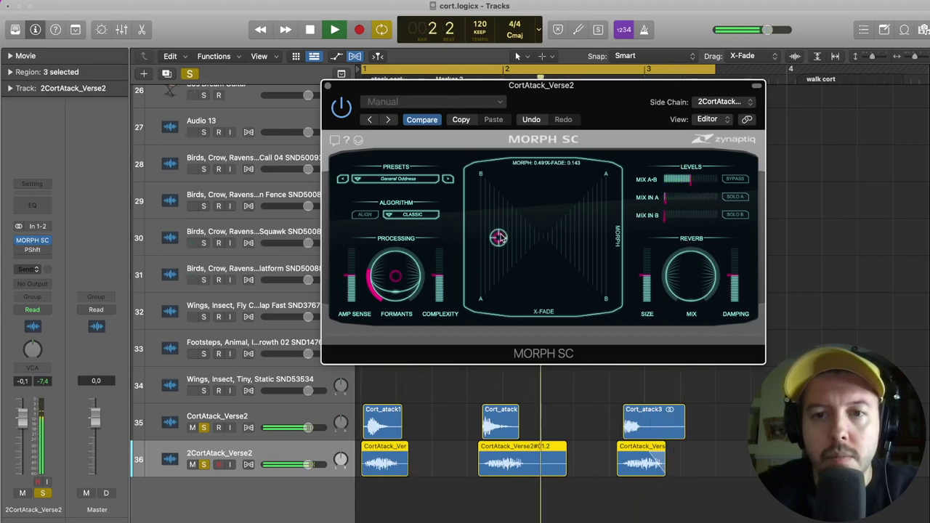
{"action": "left_click_drag", "start_coordinate": [500, 237], "coordinate": [510, 236]}
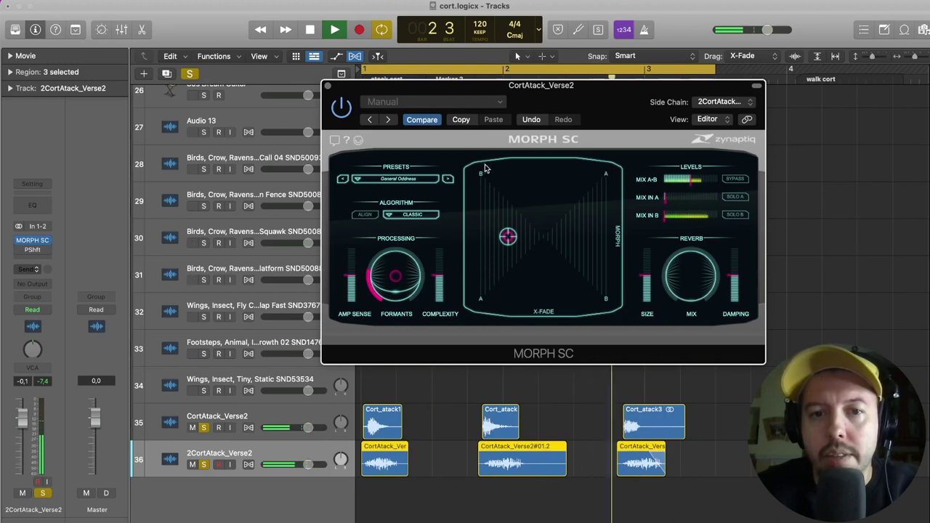
{"action": "left_click_drag", "start_coordinate": [508, 236], "coordinate": [472, 168]}
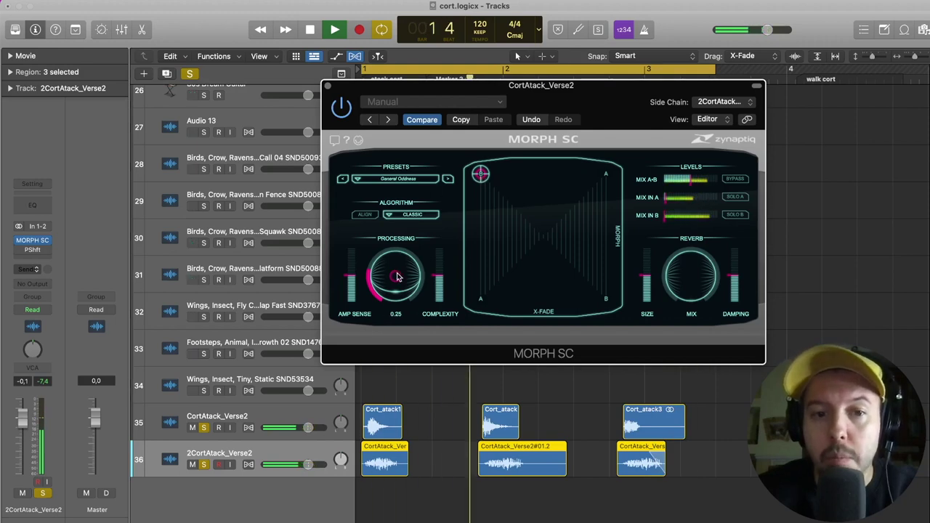
Place the morph point between the centre and the upper A corner, at about Morph 0.750 and X-Fade 0.759
{"action": "left_click", "coordinate": [563, 218]}
{"action": "mouse_move", "coordinate": [572, 213]}
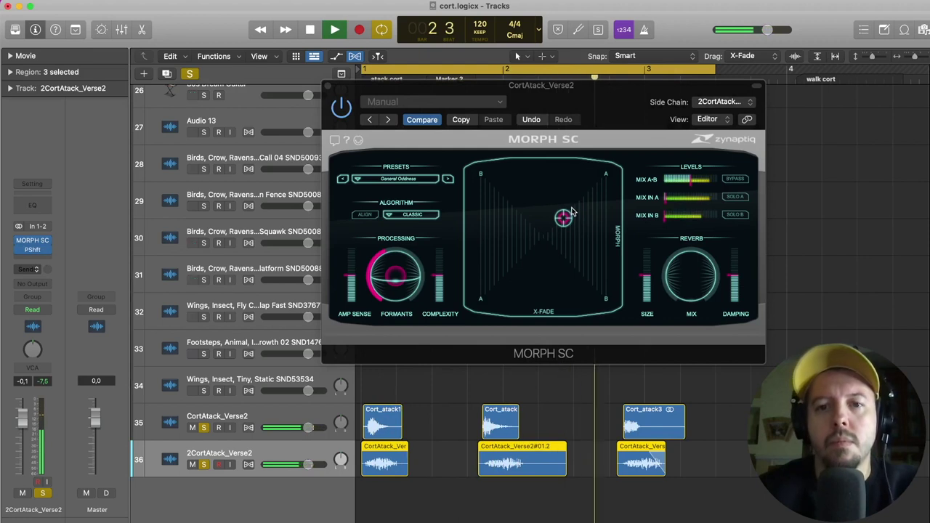
{"action": "left_click_drag", "start_coordinate": [572, 213], "coordinate": [579, 205]}
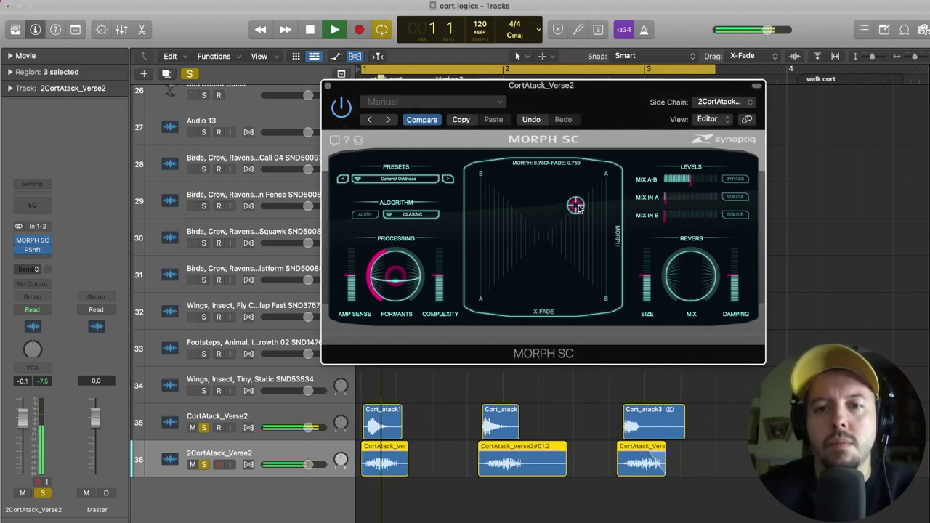
Raise Mix In A, audition the morph point at about Morph 0.656 and X-Fade 0.406, and stop playback
{"action": "left_click_drag", "start_coordinate": [666, 199], "coordinate": [678, 199]}
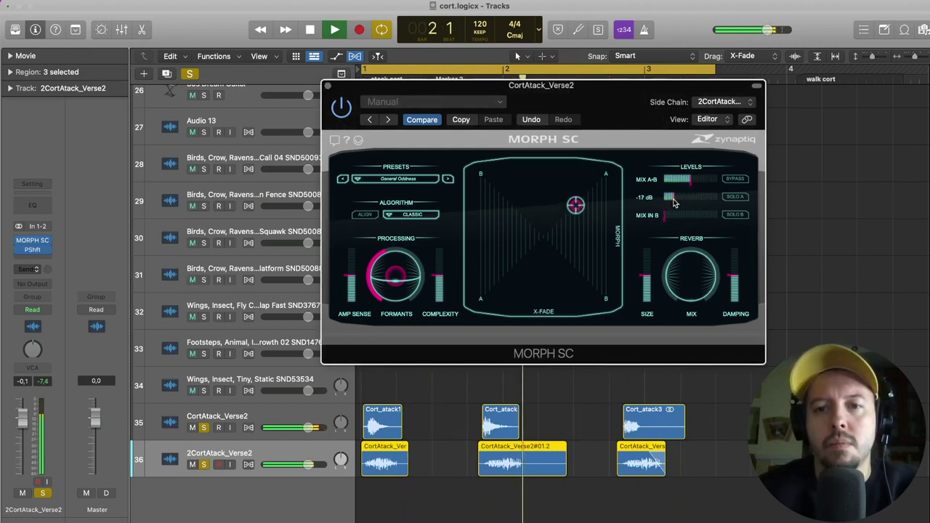
{"action": "mouse_move", "coordinate": [575, 202]}
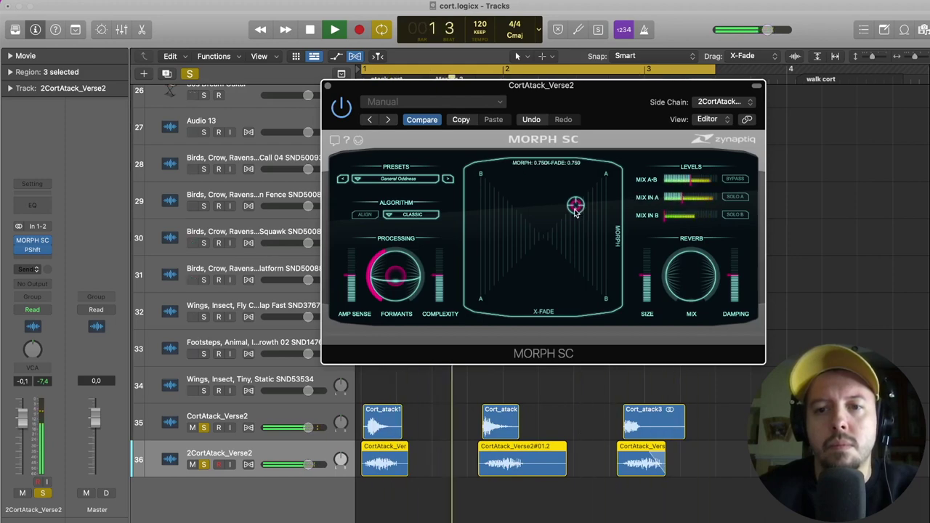
{"action": "left_click_drag", "start_coordinate": [580, 208], "coordinate": [532, 223]}
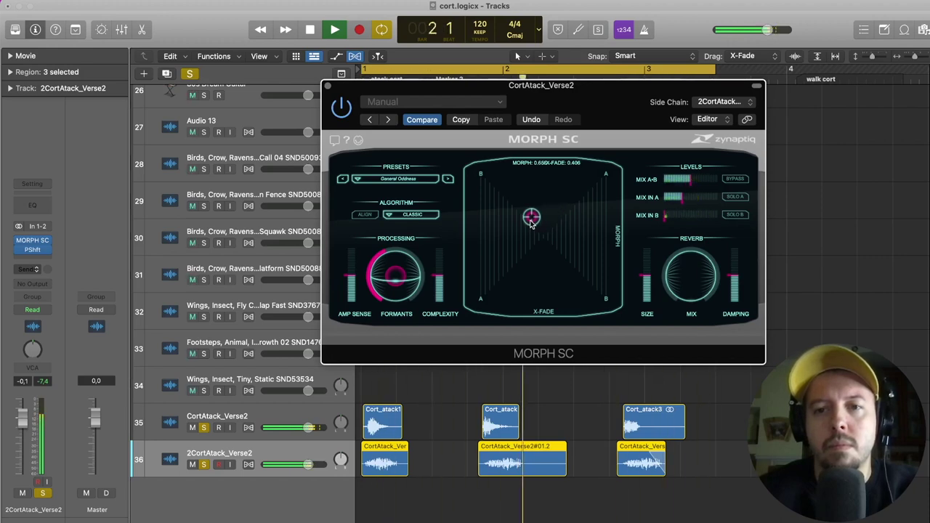
{"action": "key", "text": "space"}
Shorten the three selected regions on the 2CortAtack_Verse2 track from their ends and close the MORPH SC window
{"action": "left_click_drag", "start_coordinate": [553, 469], "coordinate": [519, 470]}
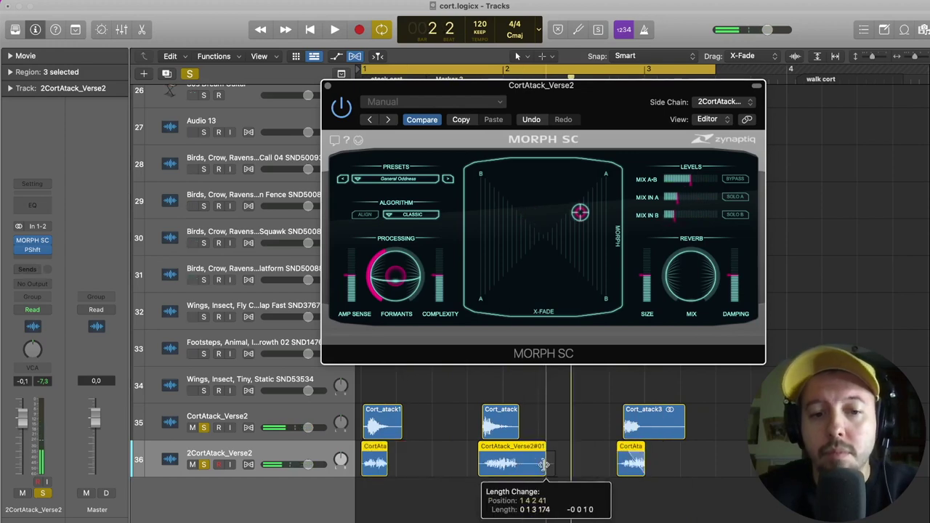
{"action": "left_click", "coordinate": [558, 475]}
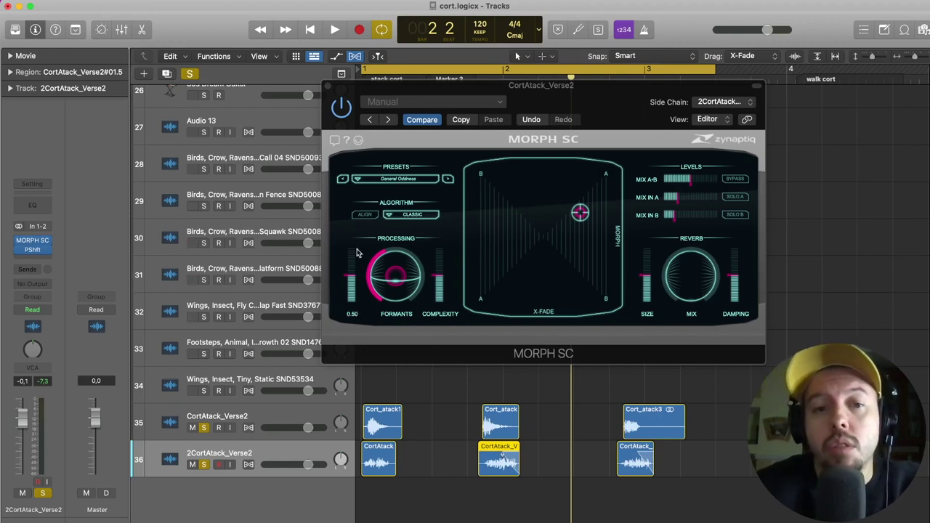
{"action": "left_click", "coordinate": [328, 85]}
{"action": "key", "text": "z"}
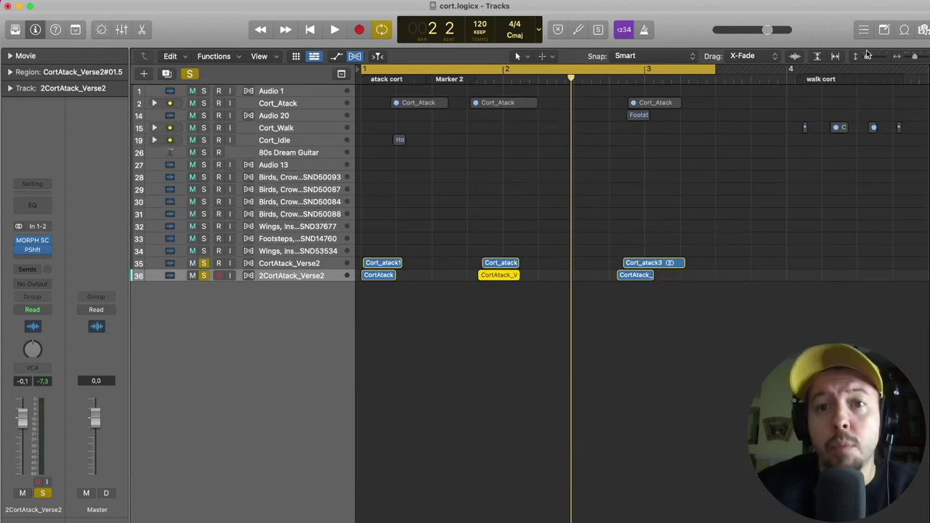
Turn off cycle mode and move the playhead to the start of bar 5
{"action": "left_click", "coordinate": [465, 69]}
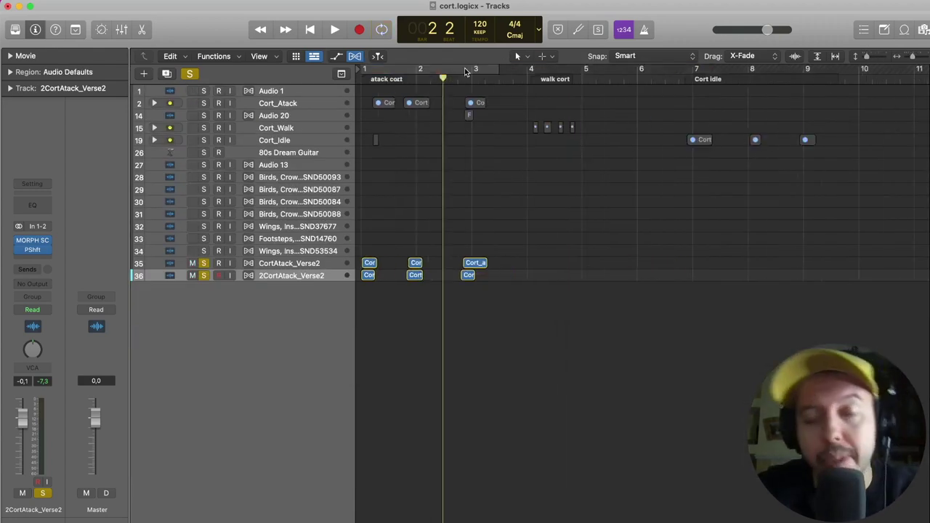
{"action": "scroll", "coordinate": [435, 93], "scroll_direction": "right", "scroll_amount": 2}
{"action": "left_click_drag", "start_coordinate": [480, 78], "coordinate": [504, 78]}
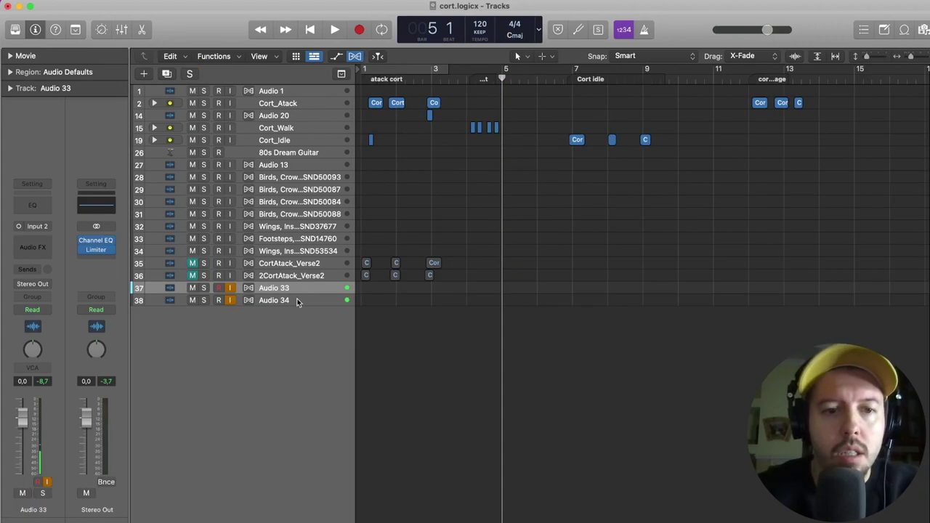
Turn off input monitoring on Audio 33 and Audio 34, and solo Audio 33
{"action": "left_click", "coordinate": [241, 253]}
{"action": "left_click", "coordinate": [211, 291]}
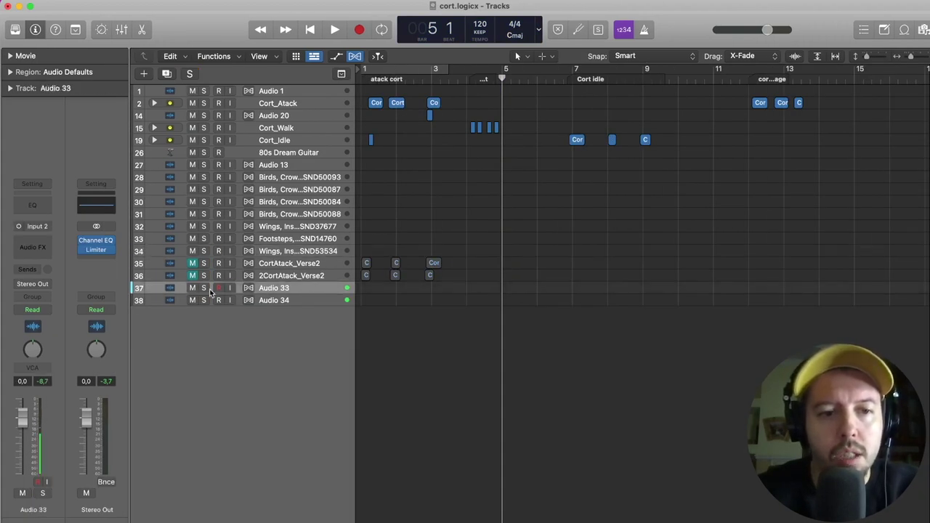
{"action": "left_click", "coordinate": [202, 289]}
{"action": "left_click", "coordinate": [18, 245]}
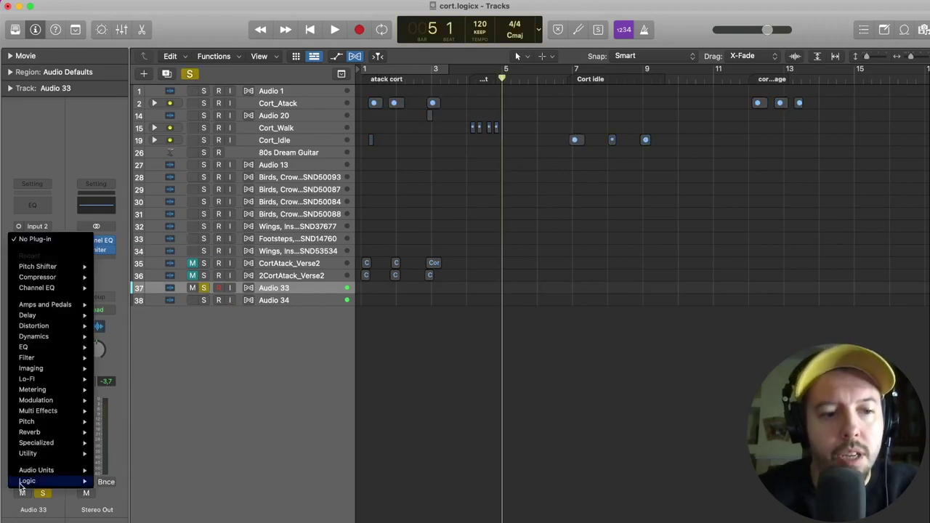
{"action": "mouse_move", "coordinate": [36, 470]}
{"action": "mouse_move", "coordinate": [112, 521]}
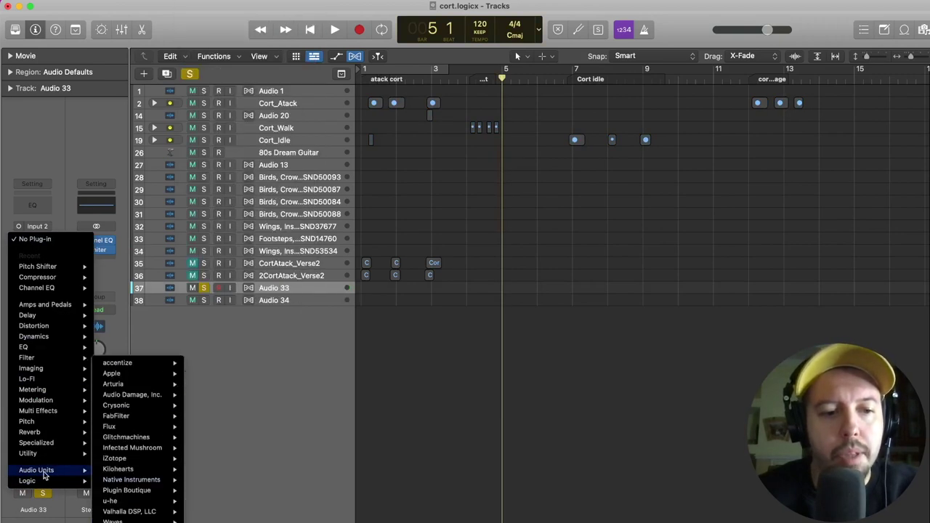
{"action": "left_click", "coordinate": [257, 372]}
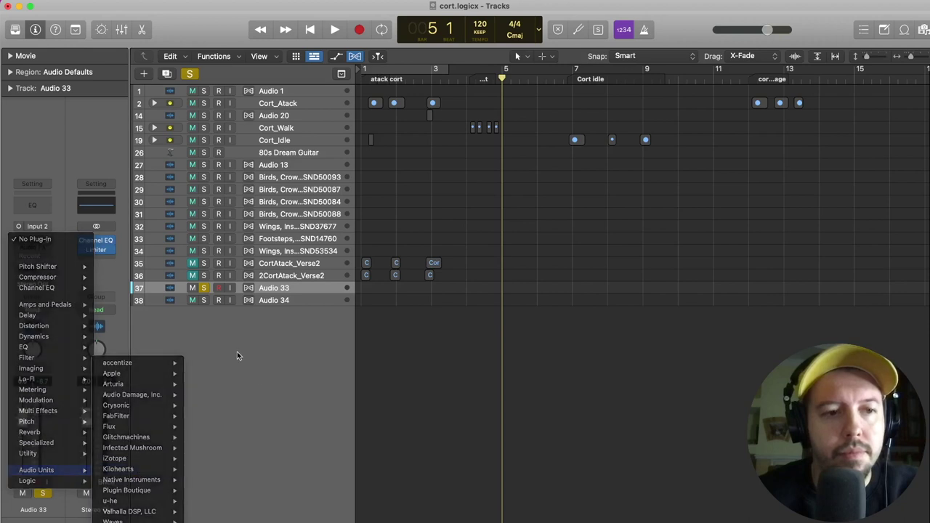
Insert the MORPH SC Audio Unit on the stereo Audio 33 track and close its plug-in window
{"action": "left_click", "coordinate": [32, 245]}
{"action": "mouse_move", "coordinate": [47, 492]}
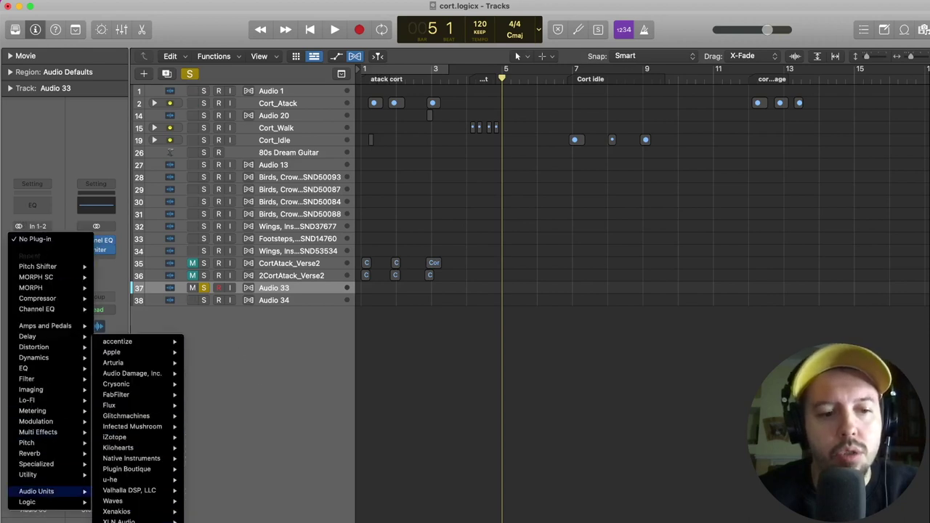
{"action": "left_click", "coordinate": [270, 522]}
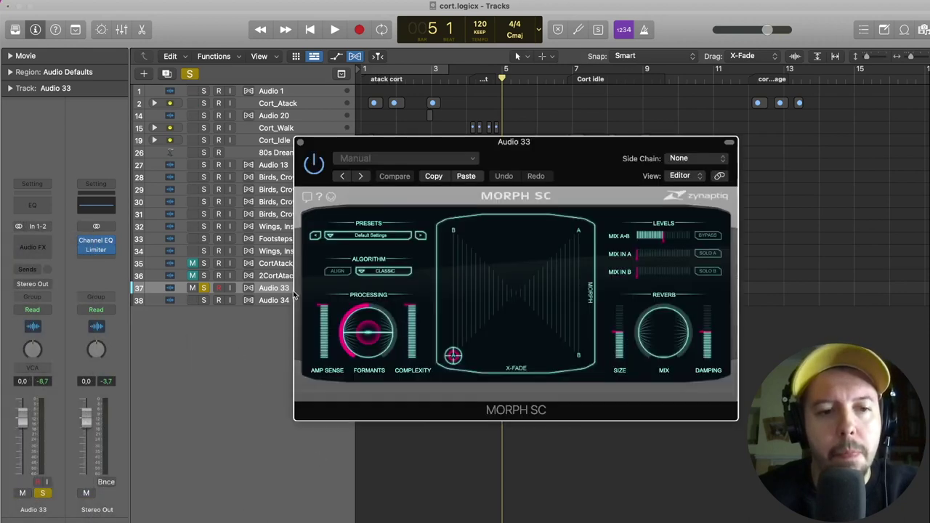
{"action": "left_click", "coordinate": [301, 142]}
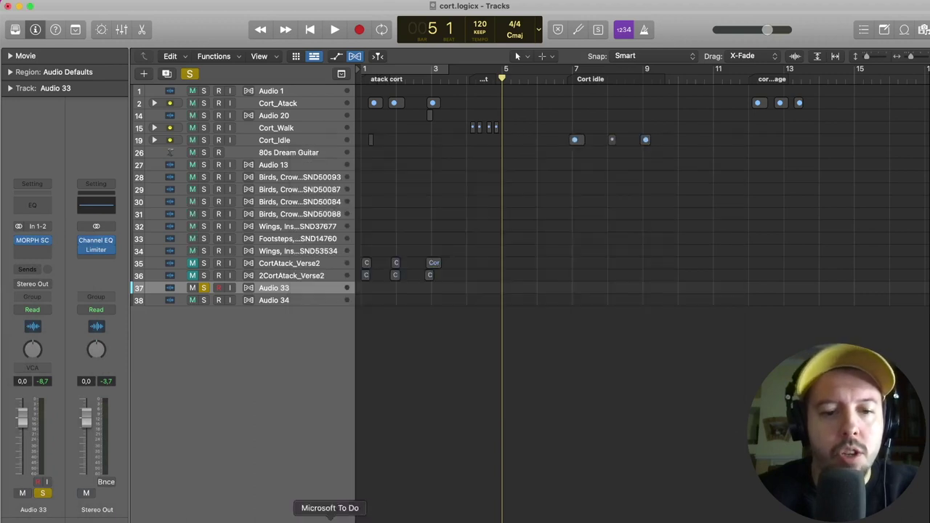
Switch to Soundly, search for wind and elephant sounds, and select Voice Elephant
{"action": "left_click", "coordinate": [222, 521]}
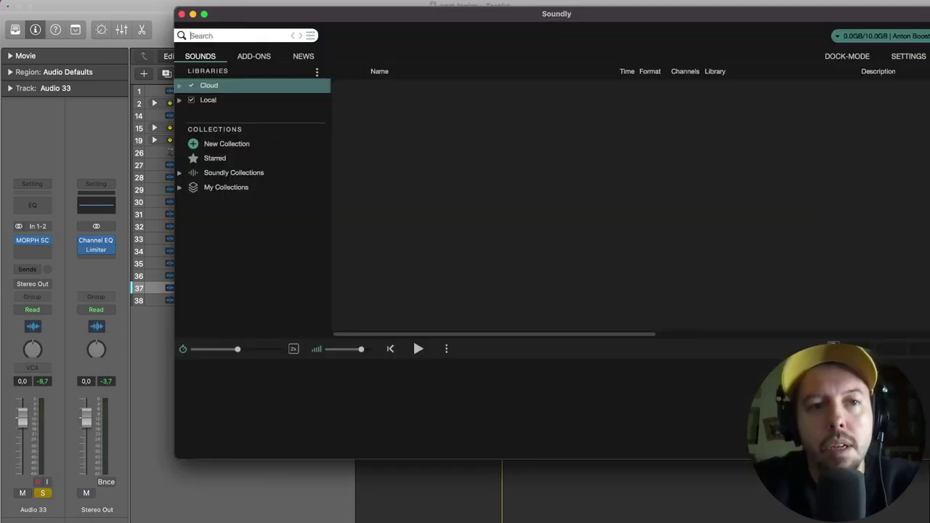
{"action": "type", "text": "win"}
{"action": "key", "text": "Return"}
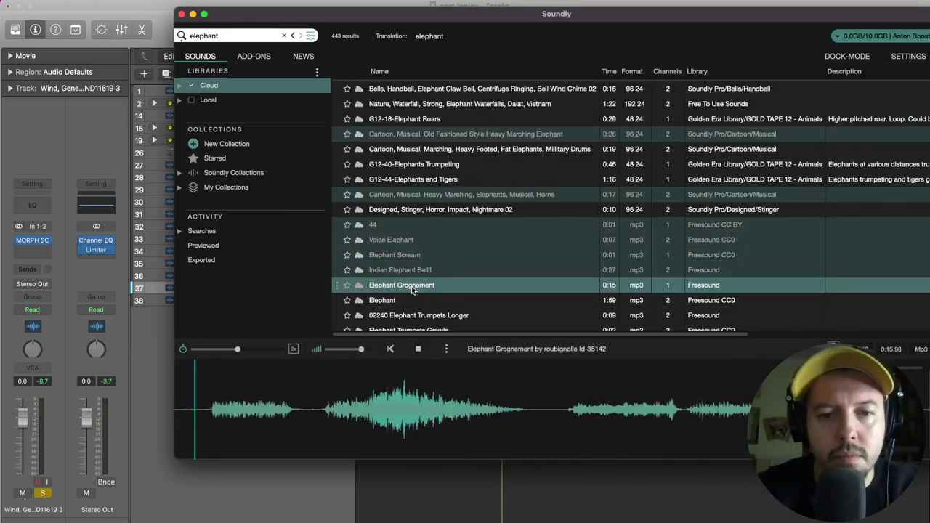
{"action": "left_click", "coordinate": [436, 240]}
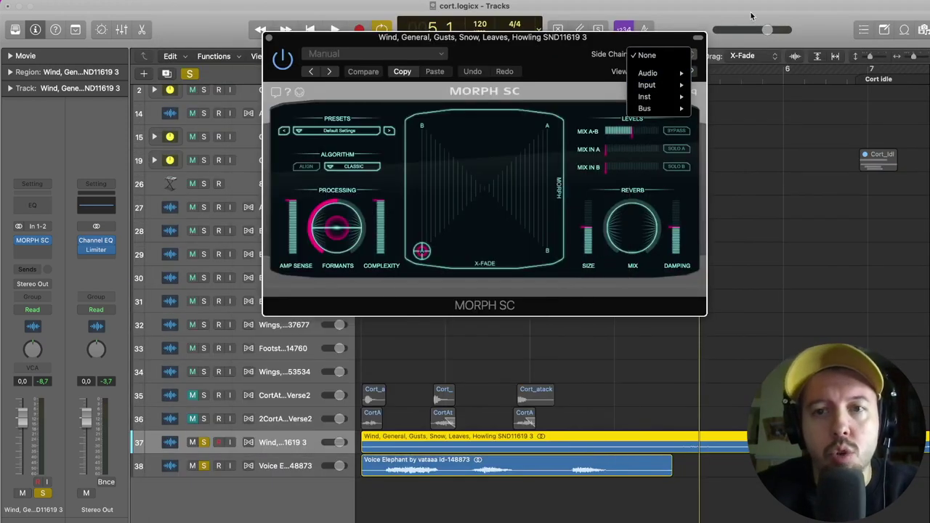
Set the wind track's MORPH SC side chain to the Voice Elephant track (Audio 34) and place the morph point in the upper A corner
{"action": "mouse_move", "coordinate": [651, 72]}
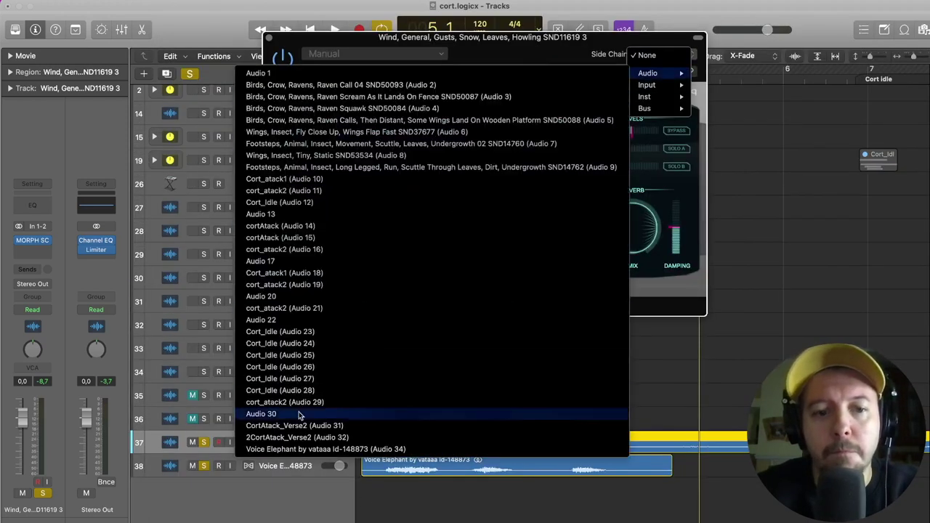
{"action": "left_click", "coordinate": [369, 449]}
{"action": "left_click", "coordinate": [419, 363]}
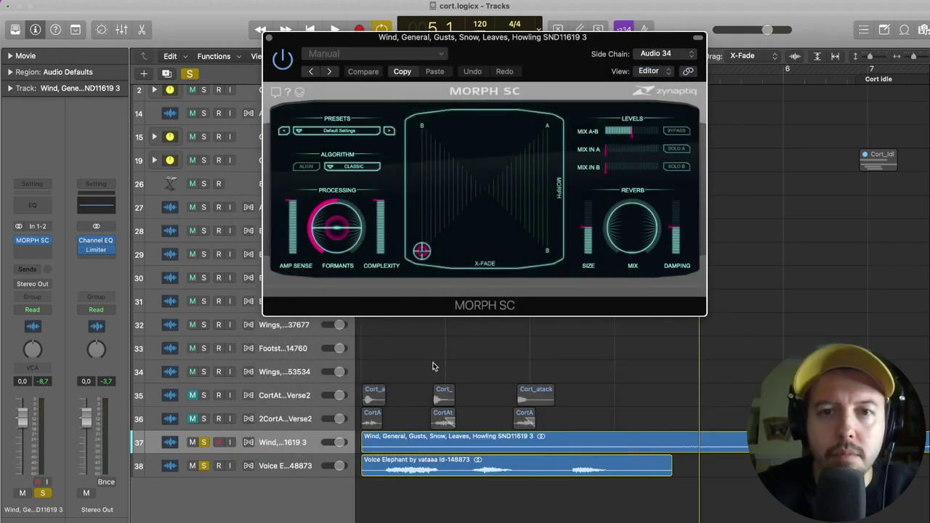
{"action": "key", "text": "space"}
{"action": "left_click_drag", "start_coordinate": [545, 161], "coordinate": [558, 77]}
{"action": "key", "text": "space"}
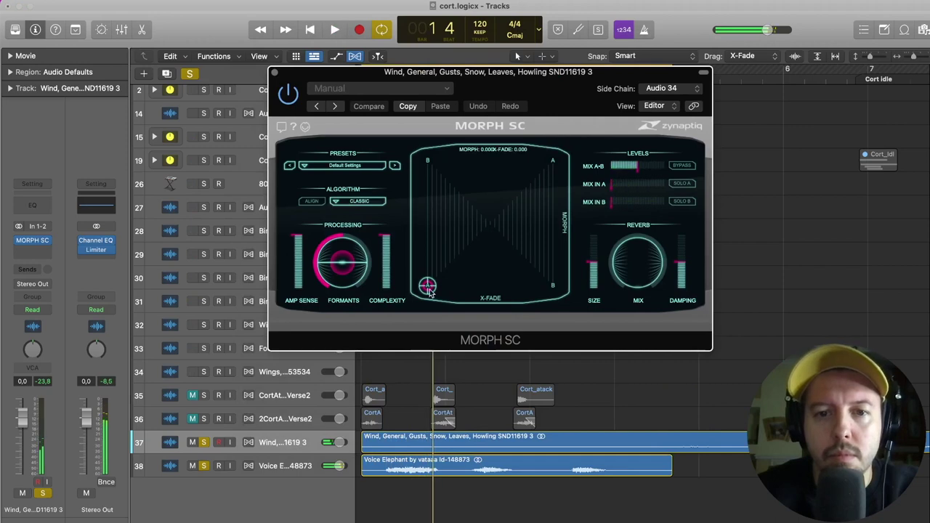
{"action": "left_click", "coordinate": [564, 161]}
Set the Voice Elephant track's output to No Output
{"action": "left_click", "coordinate": [276, 459]}
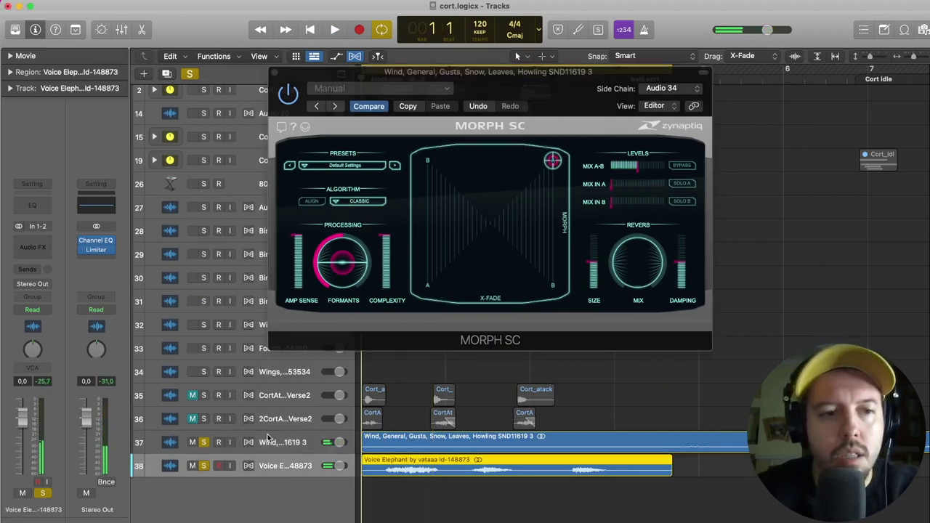
{"action": "left_click", "coordinate": [34, 271]}
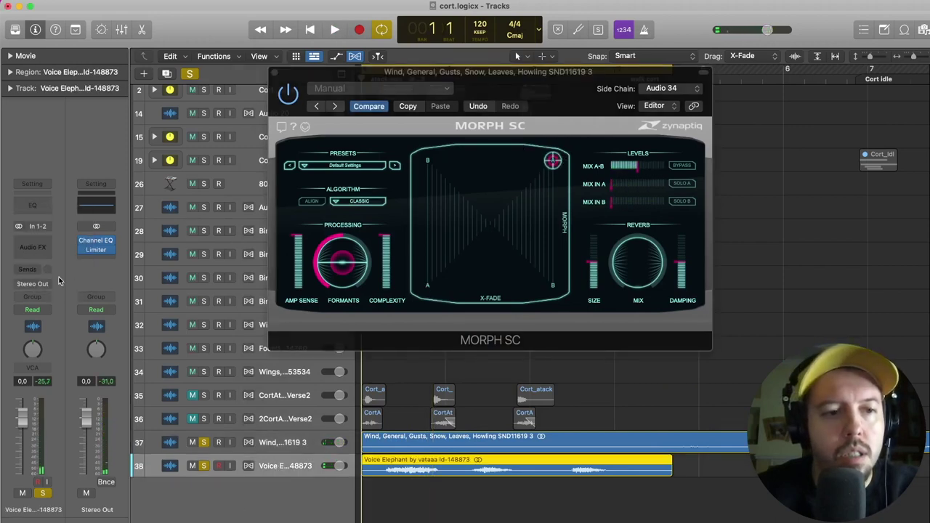
{"action": "left_click", "coordinate": [32, 284]}
{"action": "left_click", "coordinate": [43, 300]}
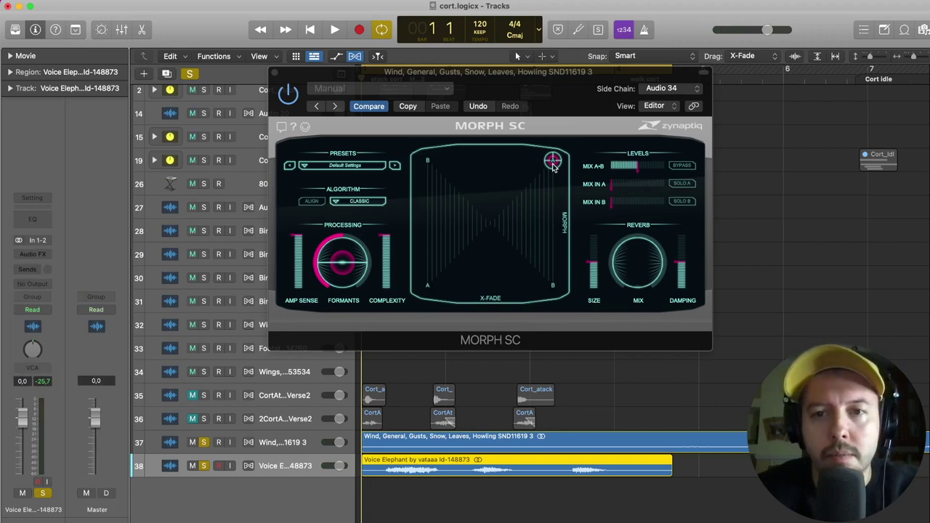
Play the wind and elephant blend while moving the morph point from the upper A corner to near the centre
{"action": "key", "text": "space"}
{"action": "left_click_drag", "start_coordinate": [553, 164], "coordinate": [494, 215]}
{"action": "key", "text": "space"}
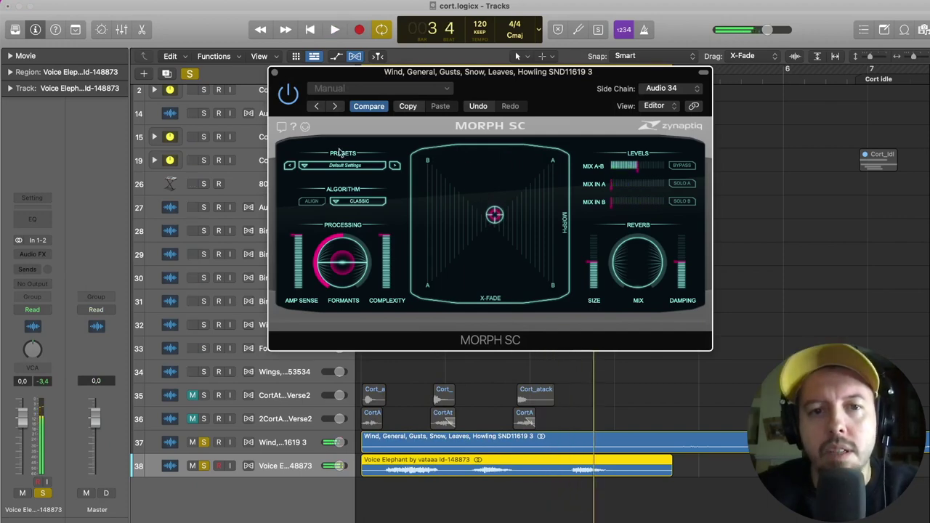
Audition the MORPH SC presets during playback up to Classic LL - Half-Way From A, stop playback and close the plug-in window
{"action": "left_click", "coordinate": [393, 165]}
{"action": "mouse_move", "coordinate": [621, 76]}
{"action": "left_mouse_down"}
{"action": "mouse_move", "coordinate": [620, 91]}
{"action": "mouse_move", "coordinate": [655, 89]}
{"action": "mouse_move", "coordinate": [619, 94]}
{"action": "left_mouse_up"}
{"action": "key", "text": "space"}
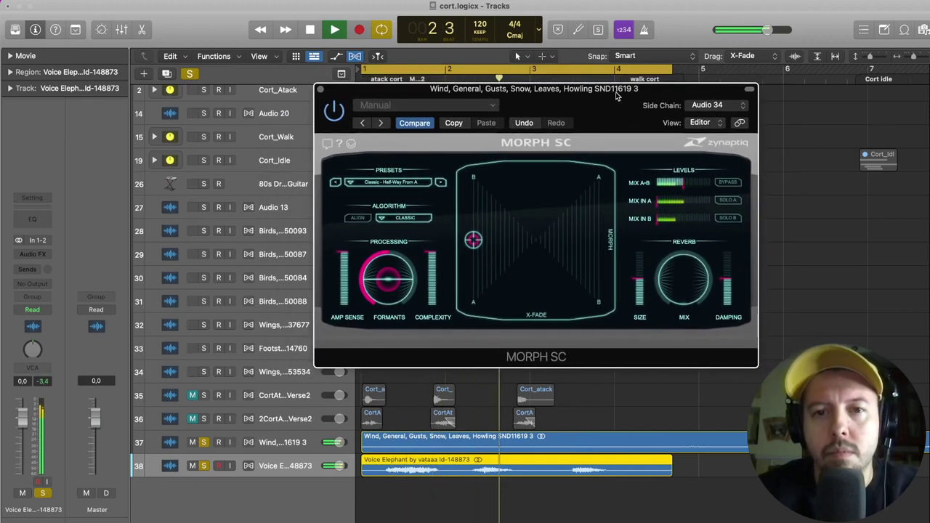
{"action": "left_click", "coordinate": [441, 182]}
{"action": "left_click", "coordinate": [440, 183]}
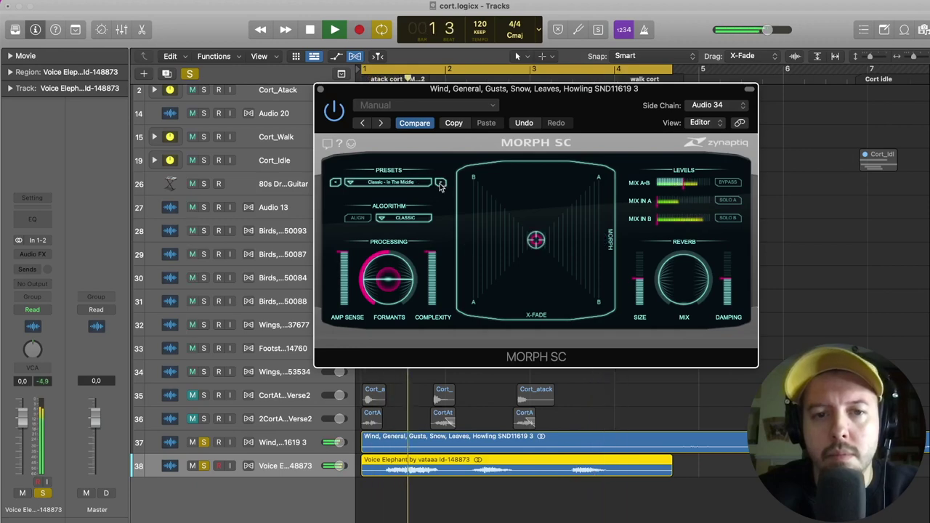
{"action": "left_click", "coordinate": [441, 182]}
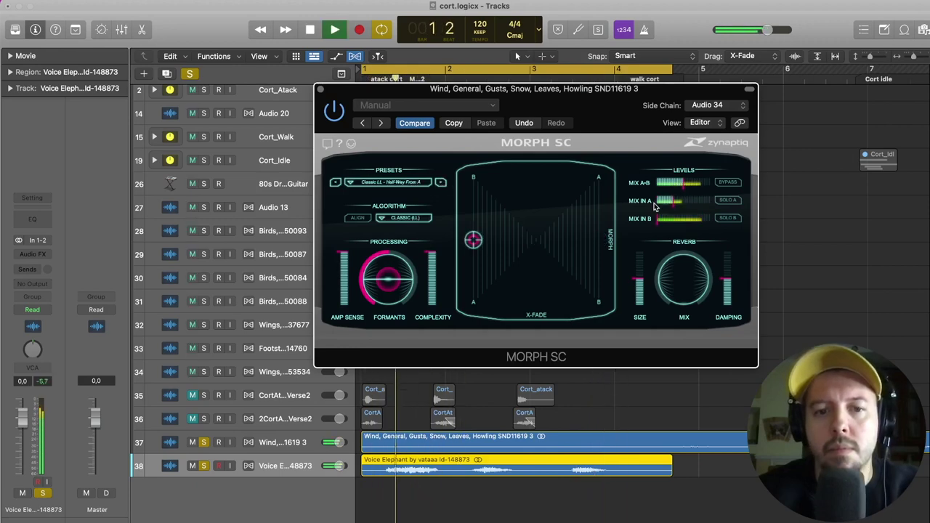
{"action": "key", "text": "space"}
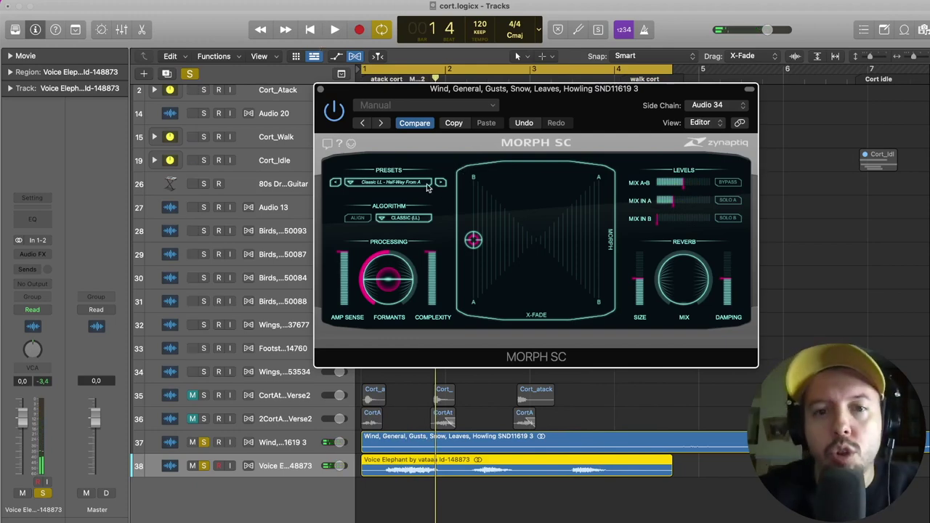
{"action": "left_click", "coordinate": [320, 89]}
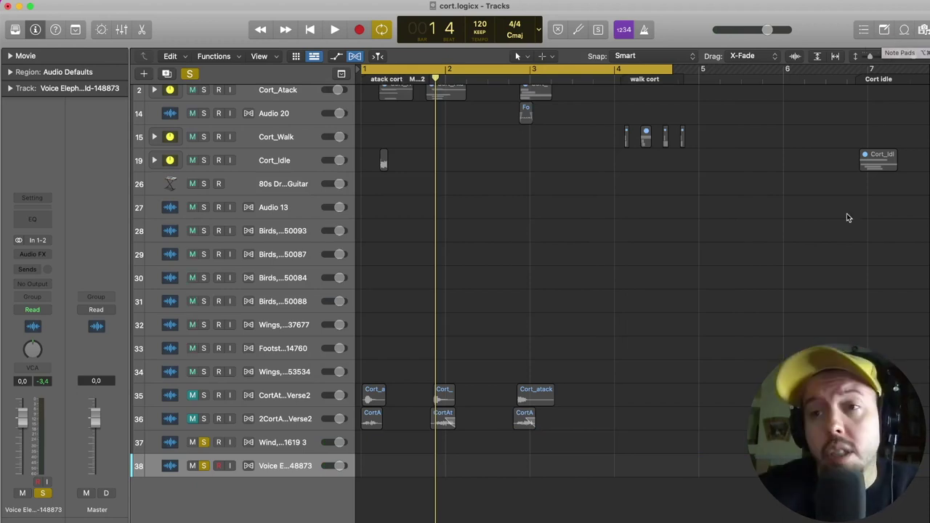
Open the Apple Loops browser and search for guitar loops
{"action": "left_click", "coordinate": [905, 32]}
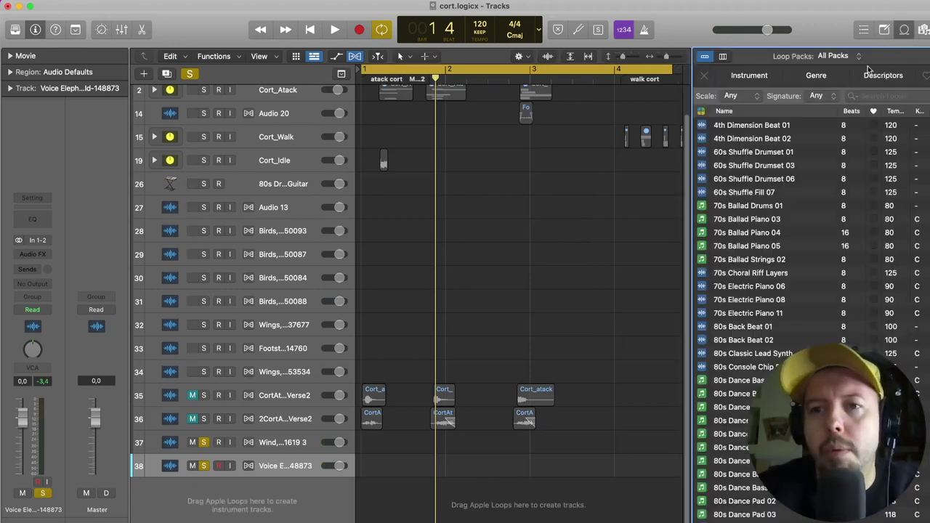
{"action": "left_click", "coordinate": [883, 96]}
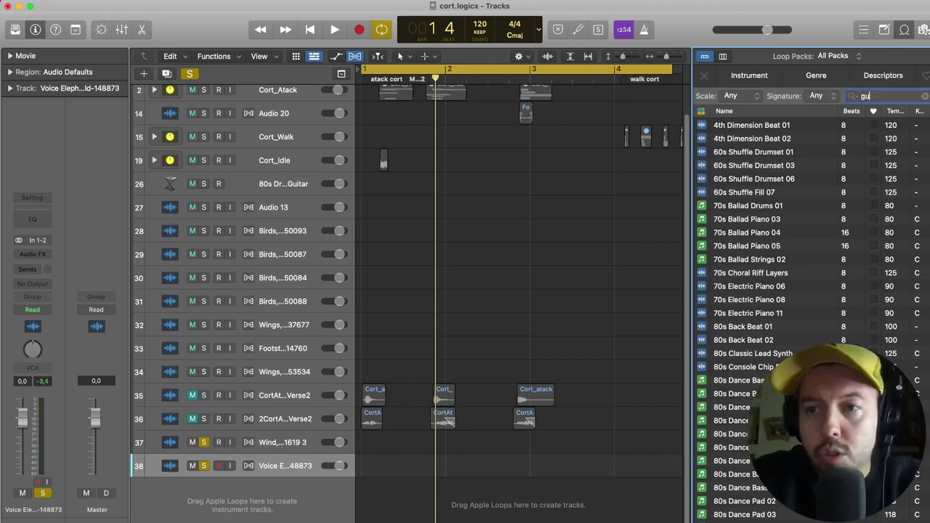
{"action": "type", "text": "guitar"}
{"action": "key", "text": "Return"}
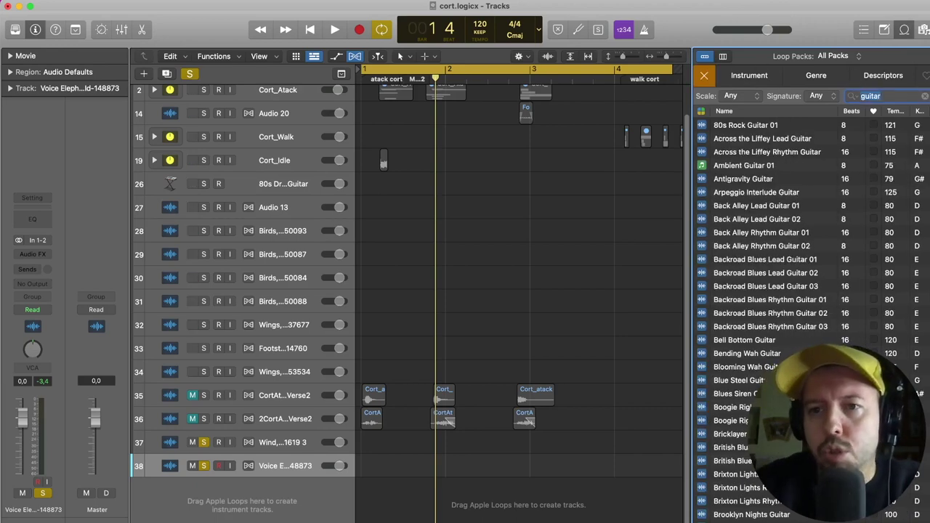
Preview several guitar loops and place Backroad Blues Rhythm Guitar 03 at bar 1 on track 37
{"action": "left_click", "coordinate": [808, 234]}
{"action": "left_click", "coordinate": [776, 301]}
{"action": "left_click", "coordinate": [777, 328]}
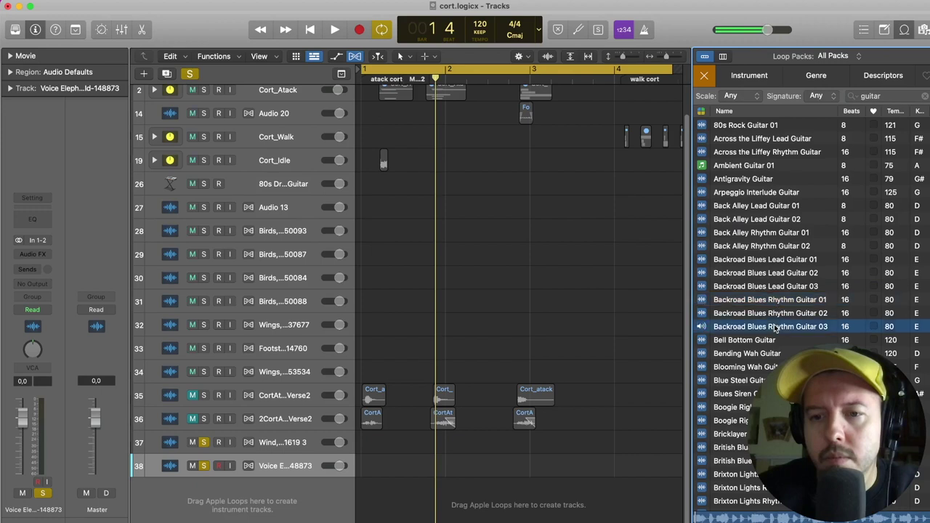
{"action": "left_click_drag", "start_coordinate": [589, 376], "coordinate": [423, 464]}
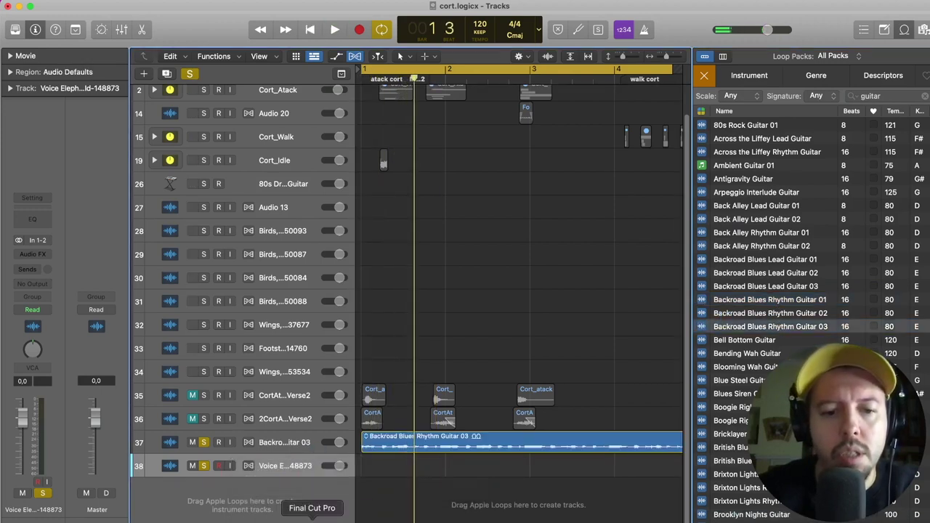
Switch to Soundly, find a chainsaw sound and place the "second medium log cut_12" recording at bar 1 on track 38
{"action": "left_click", "coordinate": [204, 519]}
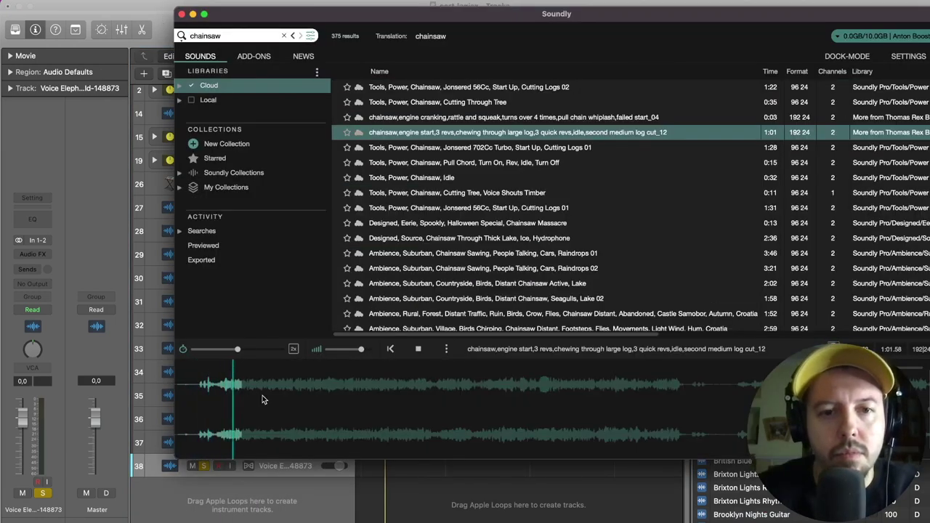
{"action": "left_click_drag", "start_coordinate": [425, 19], "coordinate": [502, 11]}
{"action": "left_click_drag", "start_coordinate": [295, 387], "coordinate": [344, 390]}
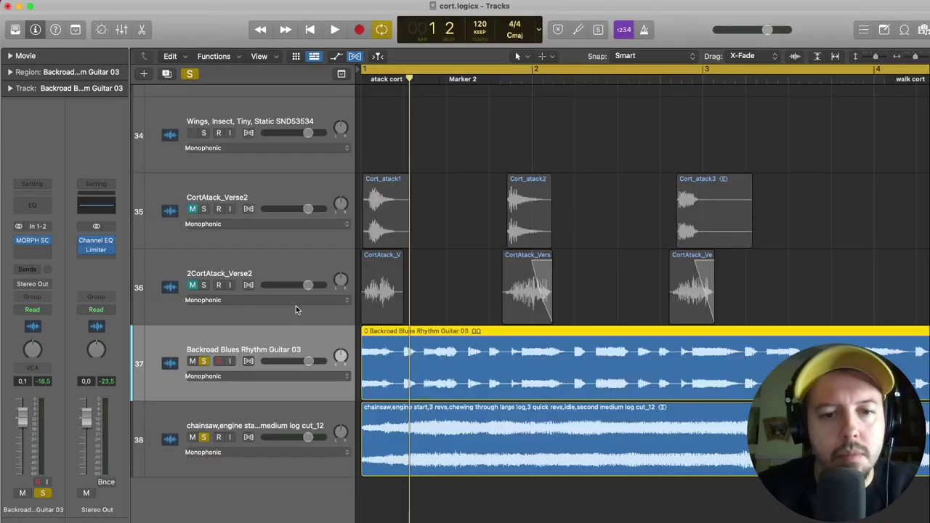
Play the guitar and chainsaw blend in MORPH SC and move the morph point near the lower A corner, to about 0.12 X-Fade
{"action": "key", "text": "space"}
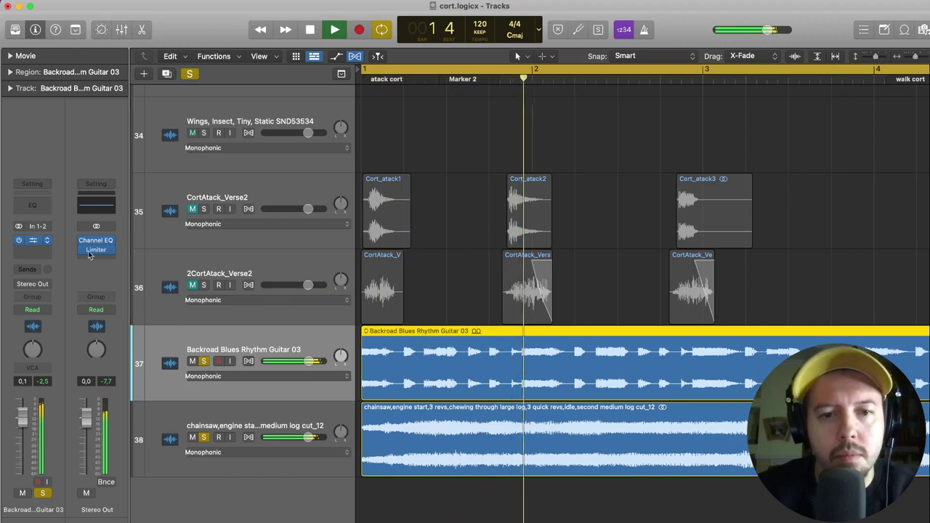
{"action": "left_click", "coordinate": [44, 244]}
{"action": "left_click_drag", "start_coordinate": [469, 235], "coordinate": [572, 213]}
{"action": "left_click_drag", "start_coordinate": [600, 92], "coordinate": [550, 86]}
{"action": "left_click_drag", "start_coordinate": [515, 204], "coordinate": [419, 251]}
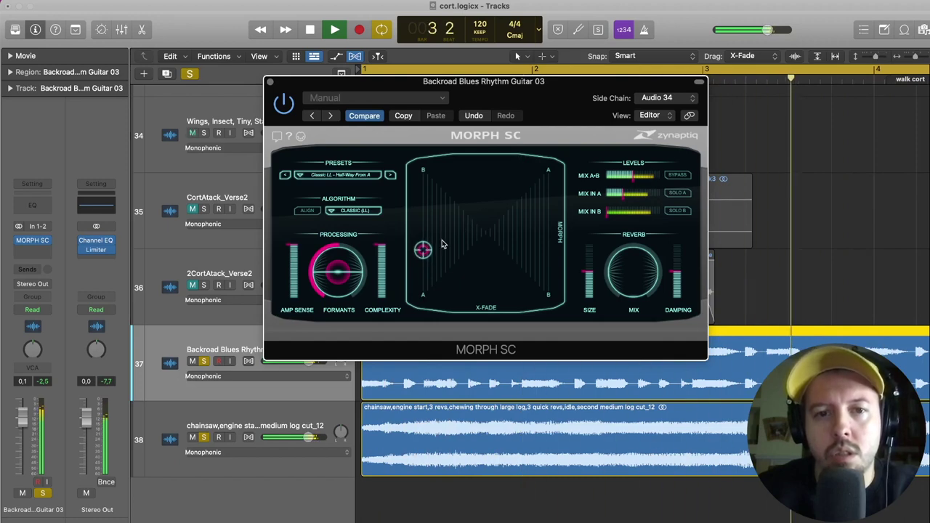
{"action": "left_click_drag", "start_coordinate": [423, 250], "coordinate": [437, 251]}
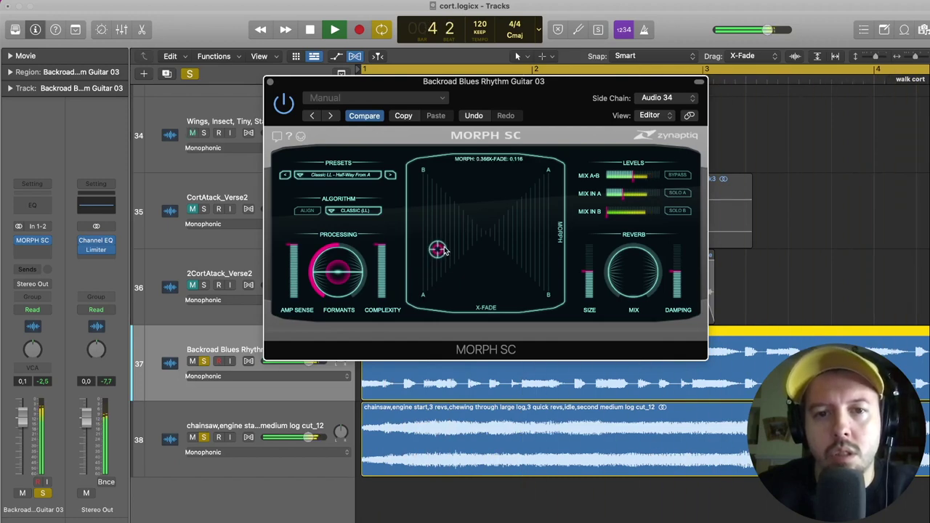
Load the Classic LL - In The Middle preset, raise the reverb mix above halfway and shift the morph point towards the A side
{"action": "left_click", "coordinate": [391, 175]}
{"action": "left_click_drag", "start_coordinate": [550, 232], "coordinate": [467, 229]}
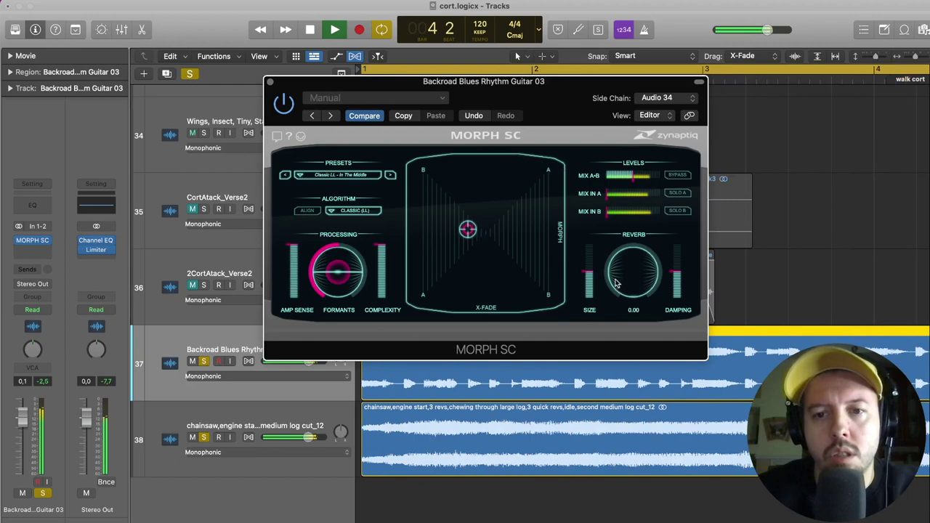
{"action": "left_click_drag", "start_coordinate": [609, 282], "coordinate": [637, 268]}
{"action": "left_click_drag", "start_coordinate": [468, 230], "coordinate": [434, 240]}
Stop playback and close the MORPH SC window
{"action": "key", "text": "space"}
{"action": "left_click", "coordinate": [797, 176]}
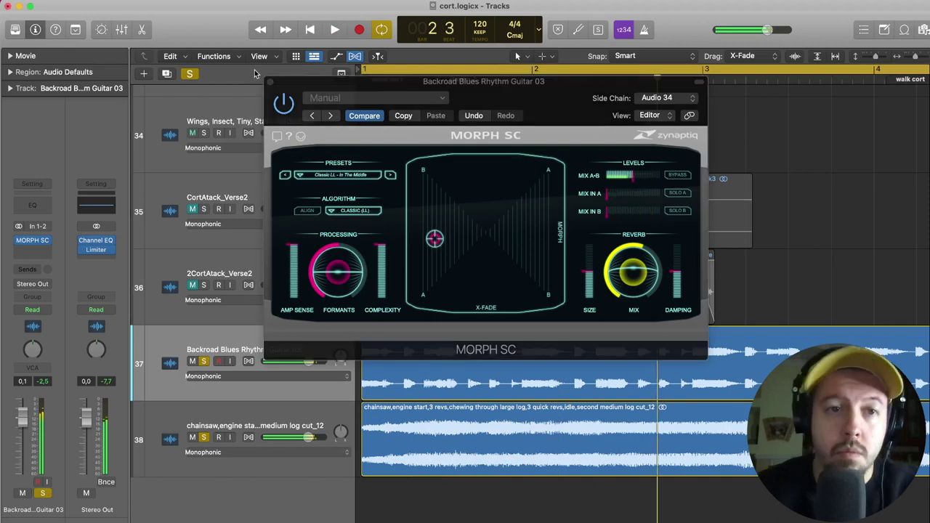
{"action": "left_click", "coordinate": [268, 83]}
Delete the guitar and chainsaw regions from tracks 37 and 38
{"action": "scroll", "coordinate": [668, 145], "scroll_direction": "down", "scroll_amount": 5}
{"action": "left_click_drag", "start_coordinate": [585, 327], "coordinate": [295, 410]}
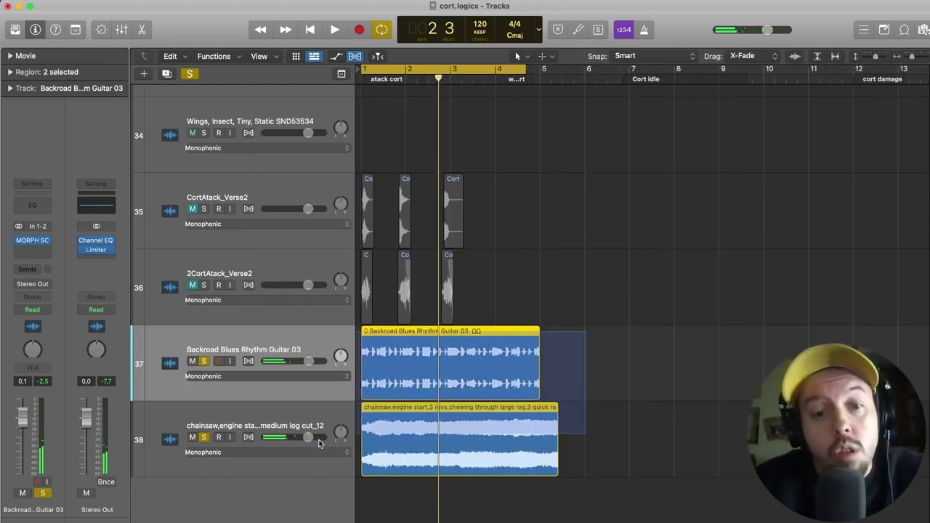
{"action": "key", "text": "Delete"}
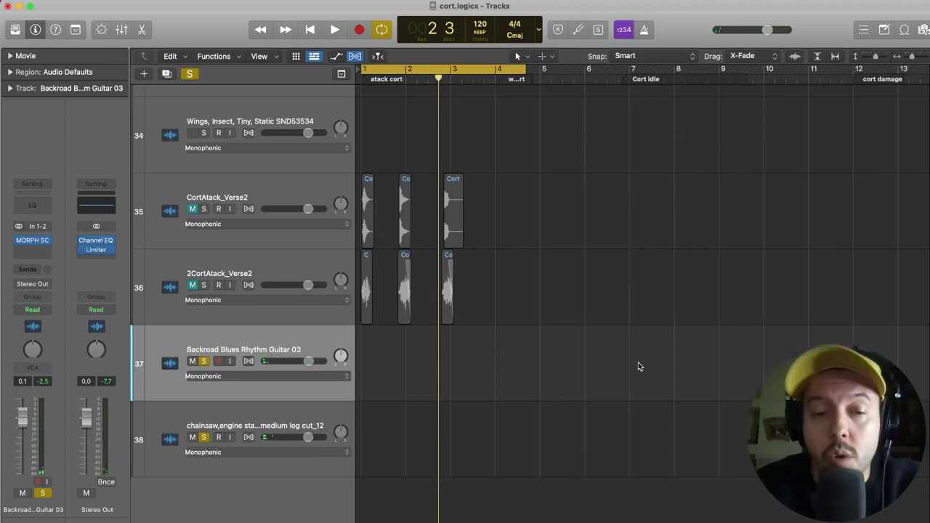
Reopen MORPH SC on the Backroad Blues Rhythm Guitar 03 track, return the morph point to near the centre and close the plug-in window
{"action": "scroll", "coordinate": [309, 181], "scroll_direction": "up", "scroll_amount": 5}
{"action": "scroll", "coordinate": [298, 240], "scroll_direction": "left", "scroll_amount": 6}
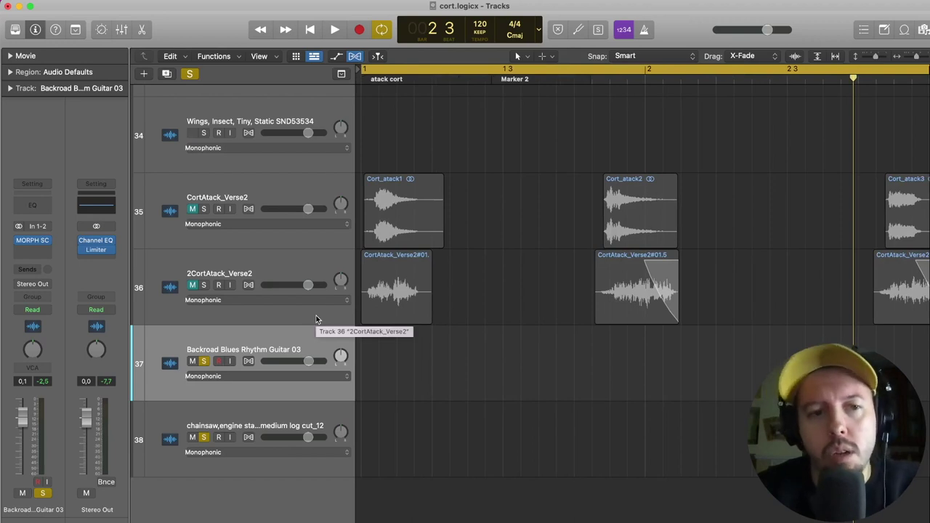
{"action": "left_click", "coordinate": [32, 241]}
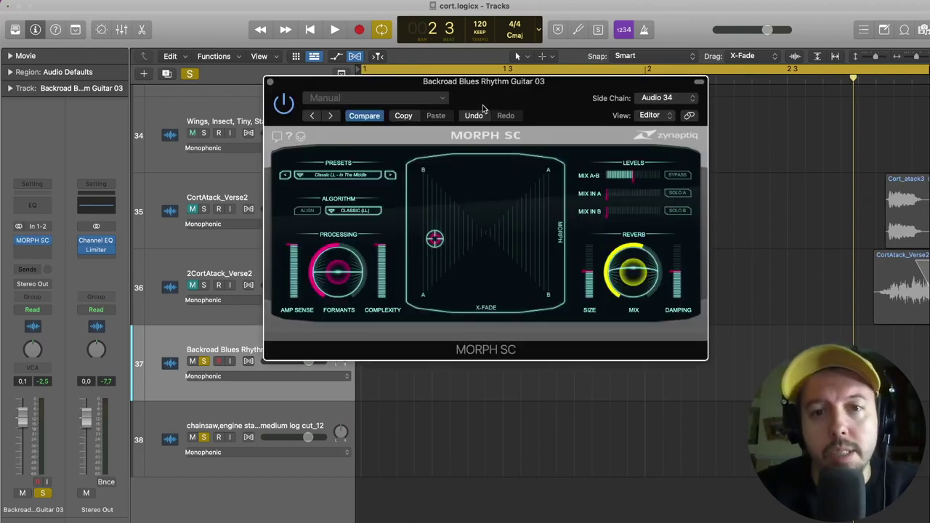
{"action": "left_click_drag", "start_coordinate": [528, 88], "coordinate": [535, 98]}
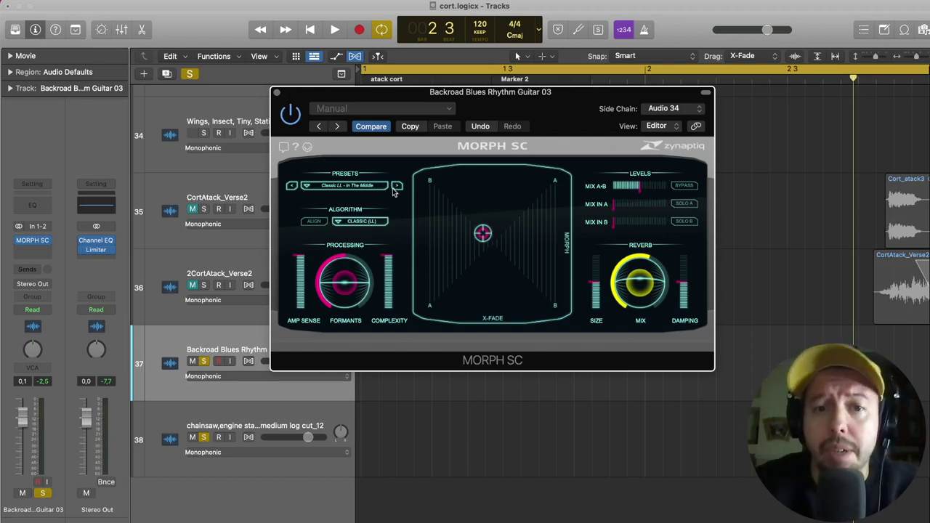
{"action": "left_click_drag", "start_coordinate": [325, 92], "coordinate": [377, 51]}
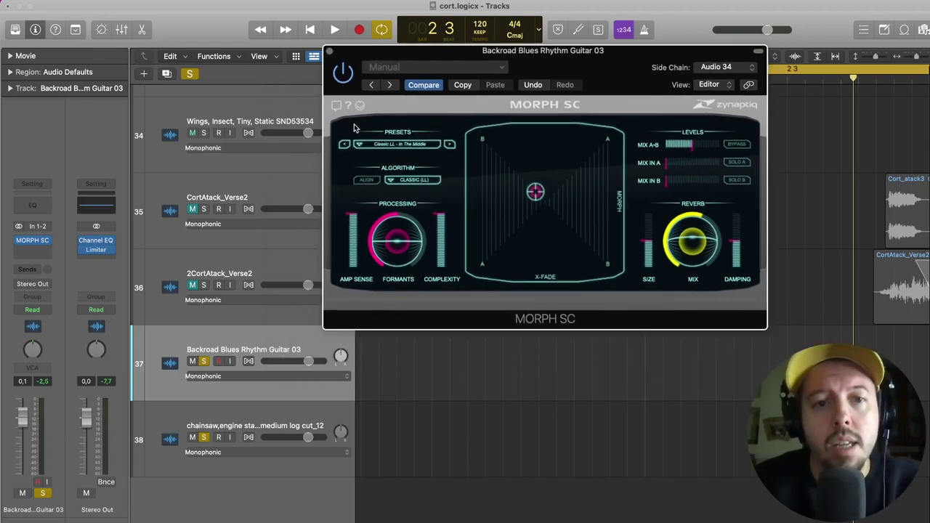
{"action": "left_click", "coordinate": [275, 351]}
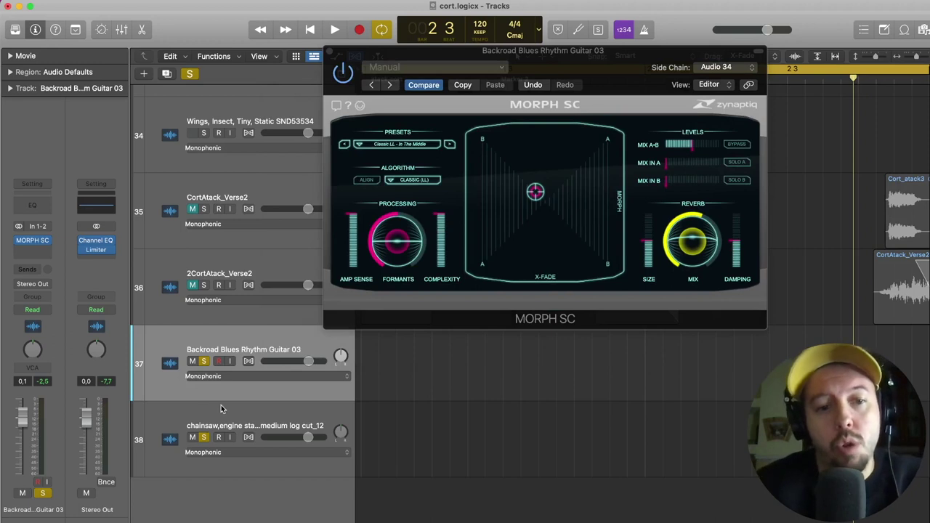
{"action": "left_click", "coordinate": [218, 411]}
{"action": "left_click", "coordinate": [243, 369]}
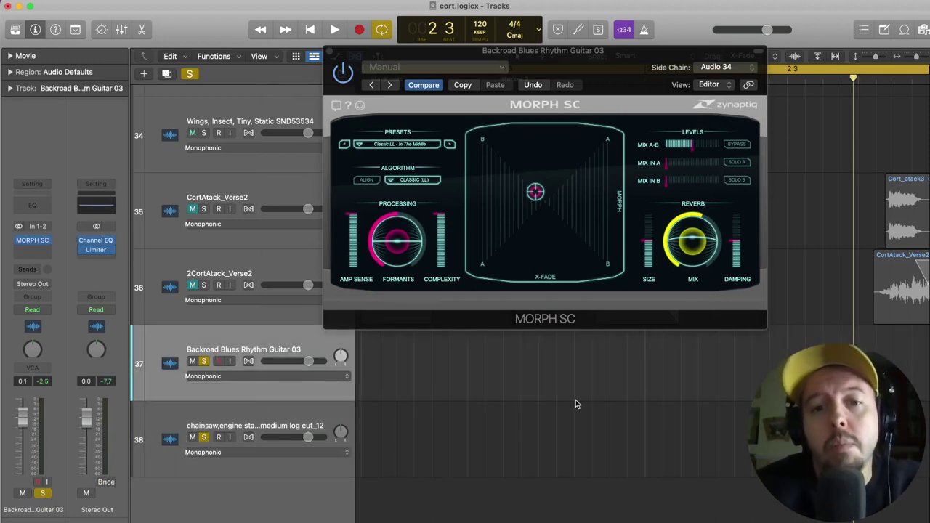
{"action": "left_click", "coordinate": [331, 54]}
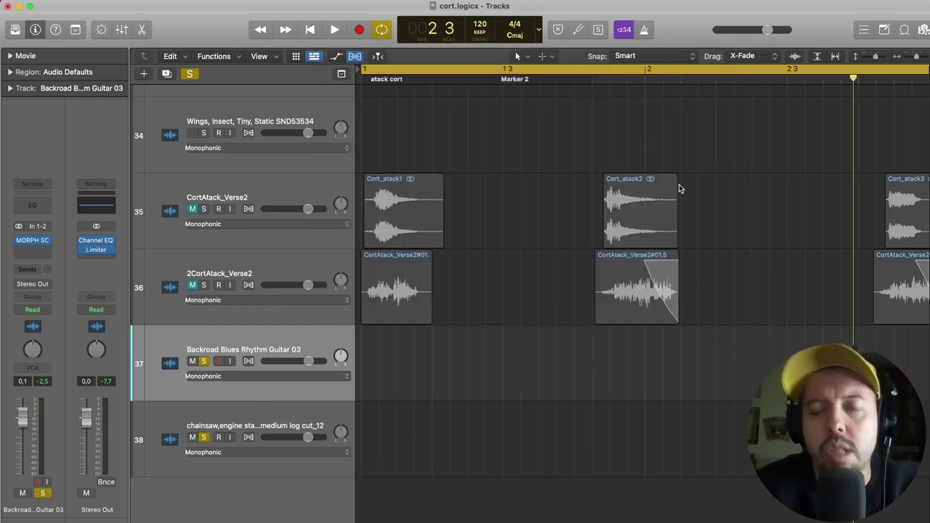
{"action": "left_click_drag", "start_coordinate": [877, 58], "coordinate": [874, 57]}
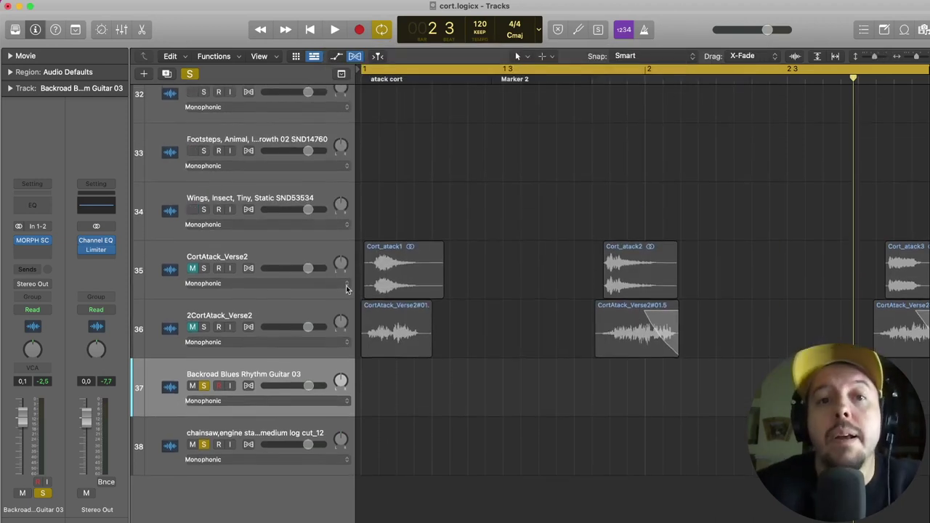
{"action": "key", "text": "super+Right"}
{"action": "key", "text": "super+Right"}
{"action": "key", "text": "super+Right"}
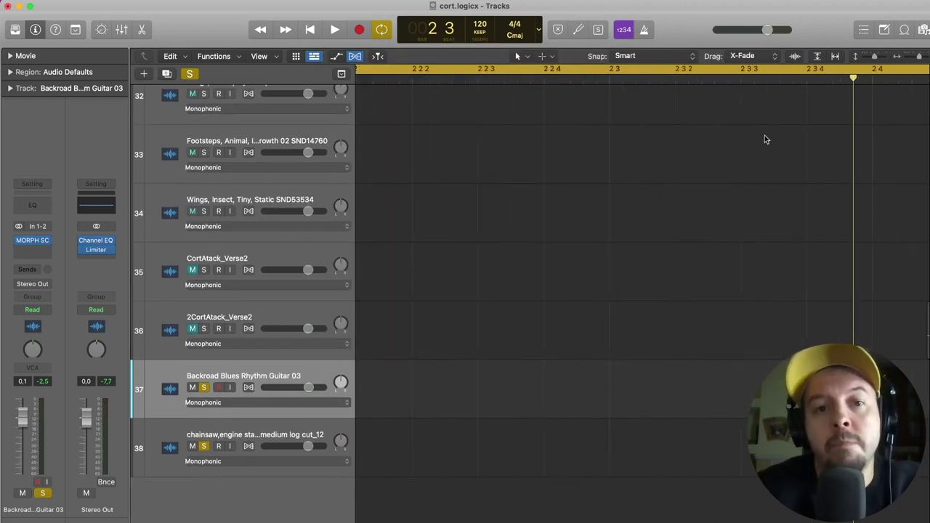
{"action": "key", "text": "super+Left"}
{"action": "key", "text": "super+Left"}
{"action": "key", "text": "super+Left"}
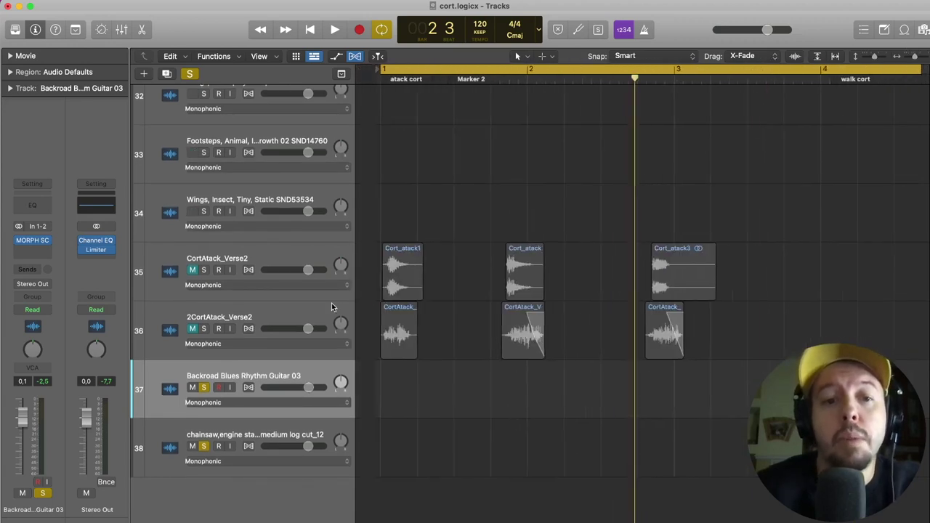
{"action": "key", "text": "super+Right"}
{"action": "key", "text": "super+Right"}
{"action": "key", "text": "super+Right"}
{"action": "scroll", "coordinate": [303, 367], "scroll_direction": "left", "scroll_amount": 10}
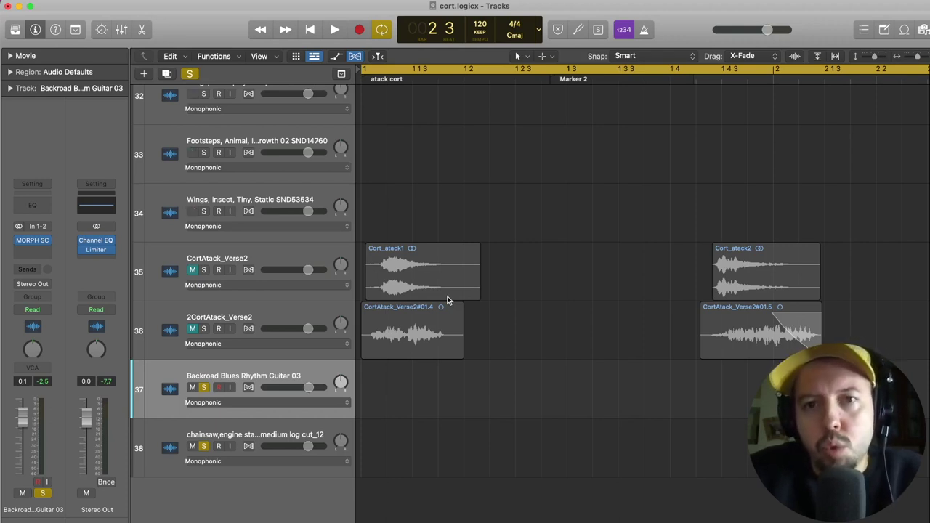
{"action": "scroll", "coordinate": [447, 298], "scroll_direction": "down", "scroll_amount": 3}
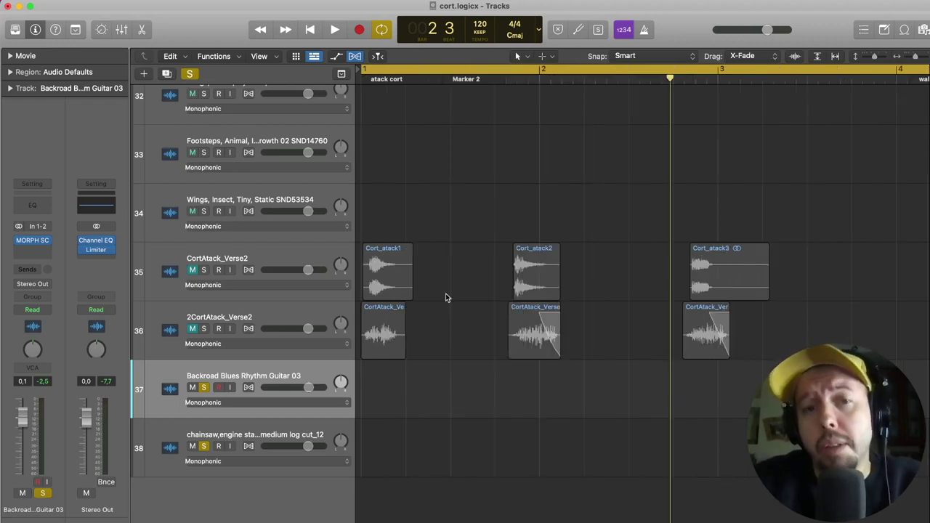